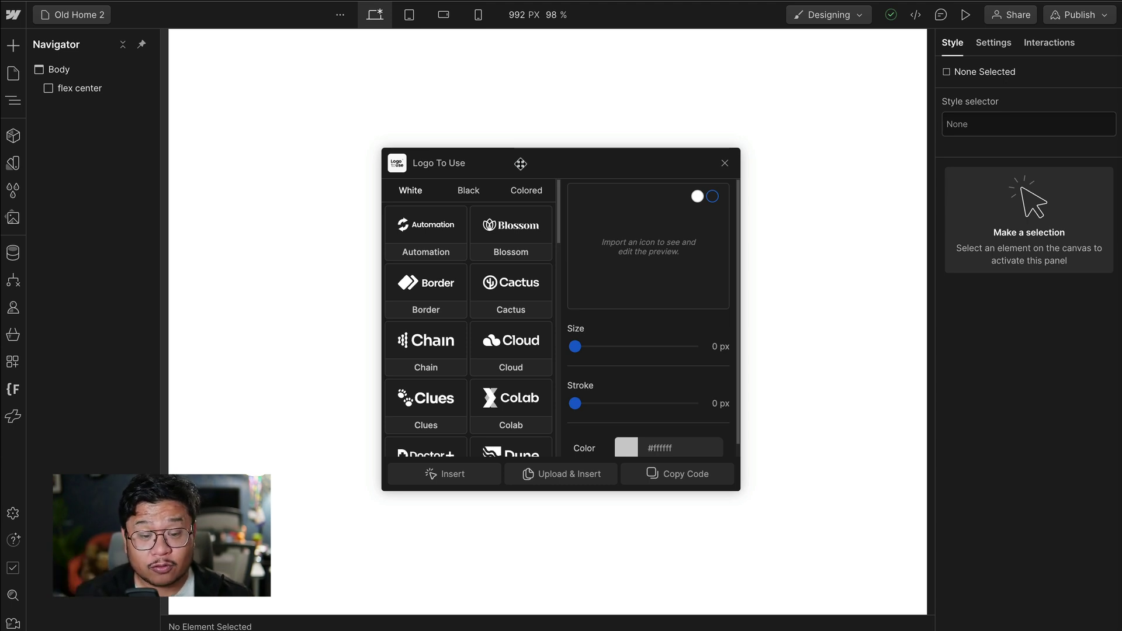
# - Reposition the logo library and browse its black, coloured and white logo variants
pyautogui.moveTo(568, 166); pyautogui.dragTo(739, 67)
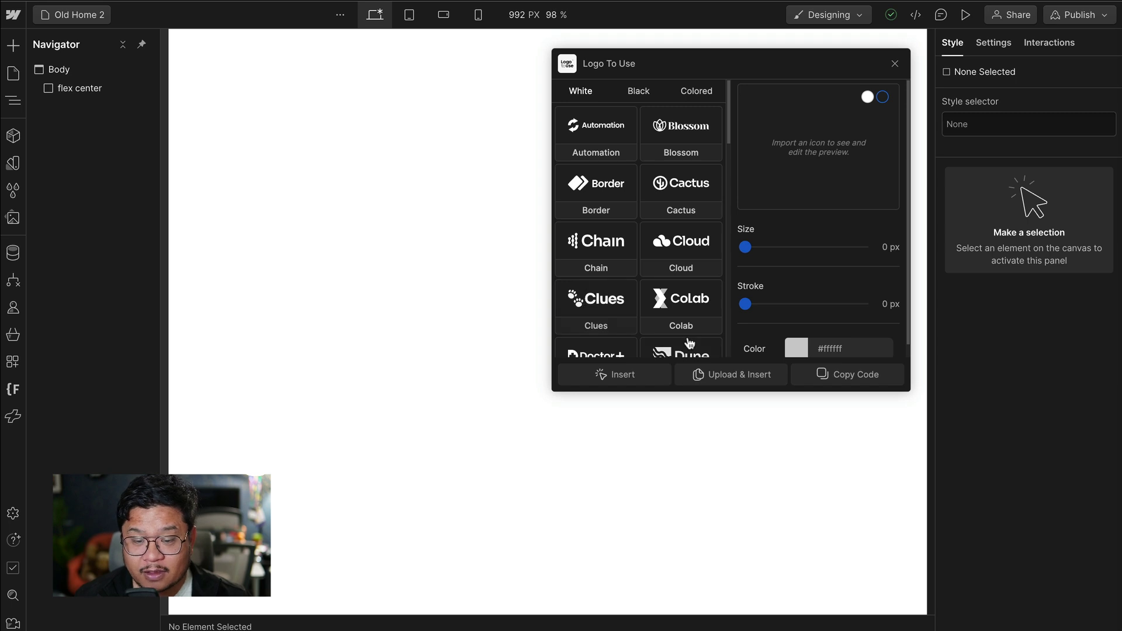
pyautogui.scroll(-7, 637, 278)
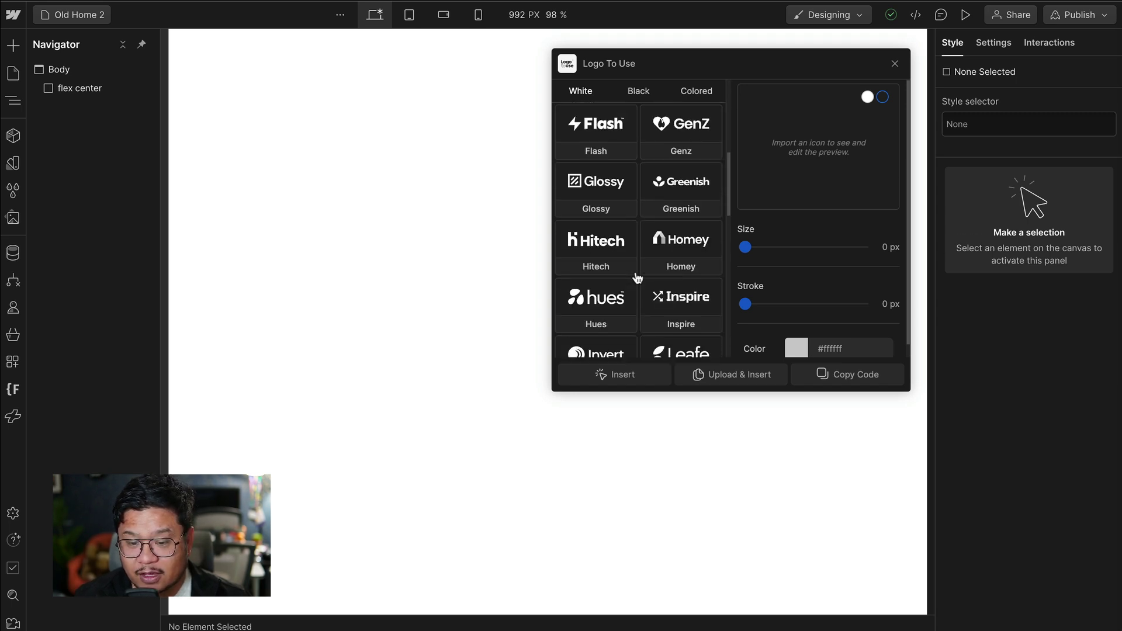
pyautogui.scroll(-6, 637, 279)
pyautogui.scroll(12, 636, 275)
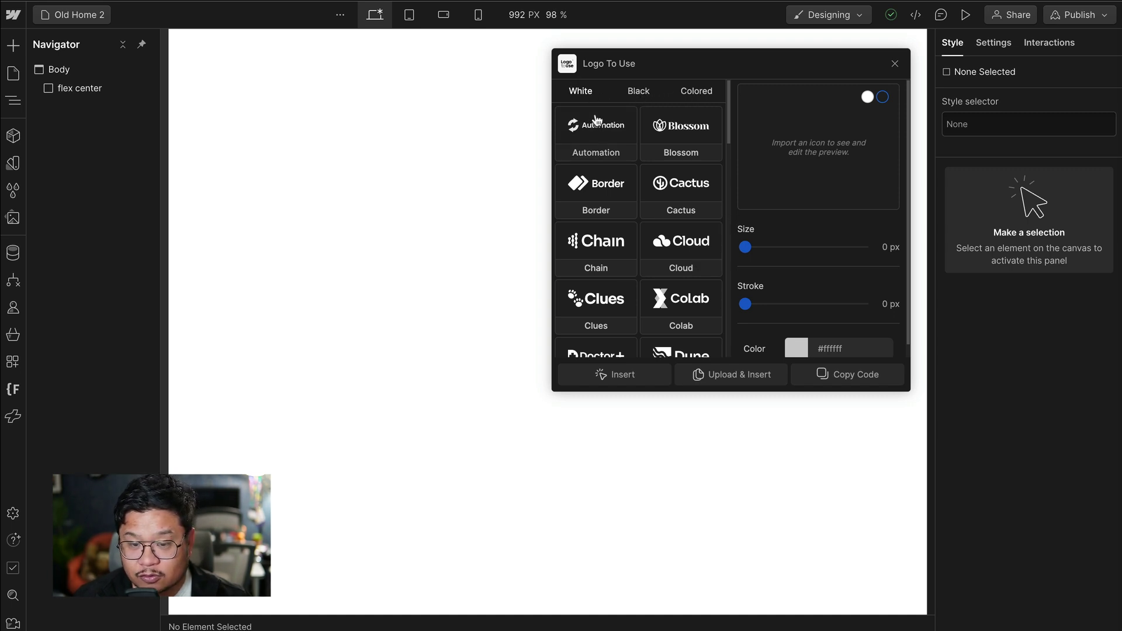
pyautogui.click(635, 94)
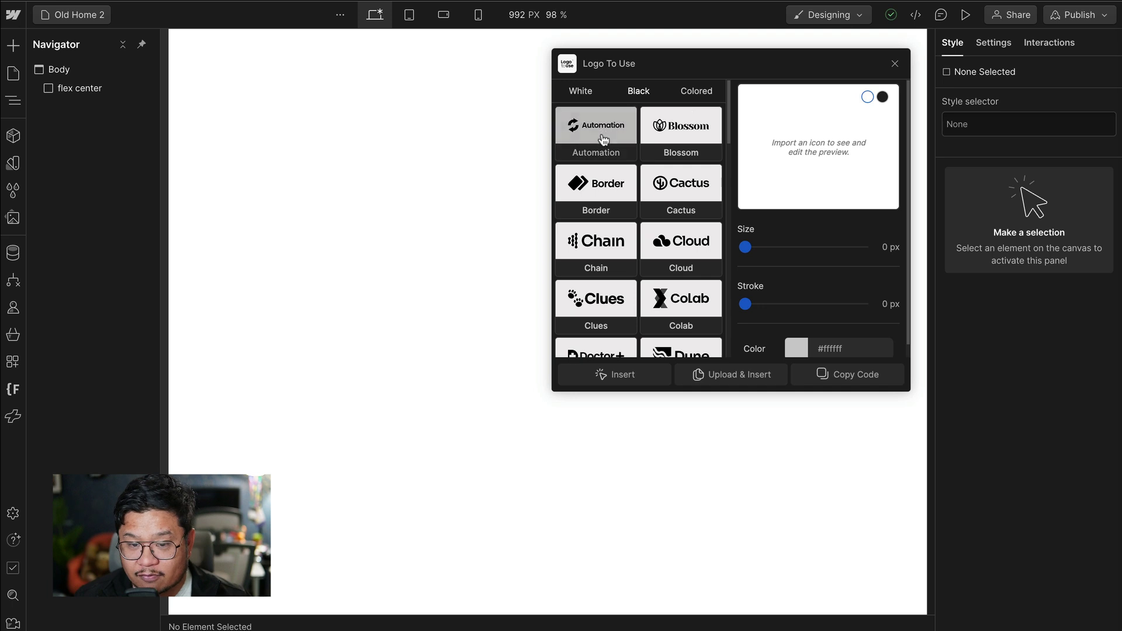
pyautogui.click(695, 94)
pyautogui.moveTo(729, 110)
pyautogui.mouseDown()
pyautogui.moveTo(728, 288)
pyautogui.moveTo(718, 110)
pyautogui.mouseUp()
pyautogui.click(580, 94)
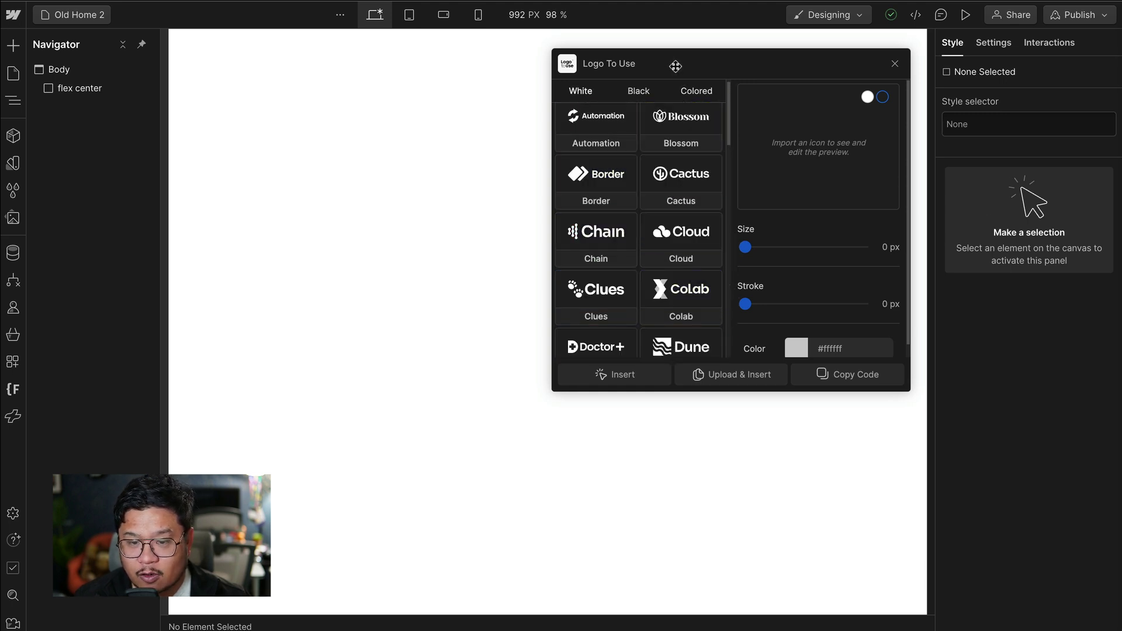
pyautogui.moveTo(676, 66); pyautogui.dragTo(515, 93)
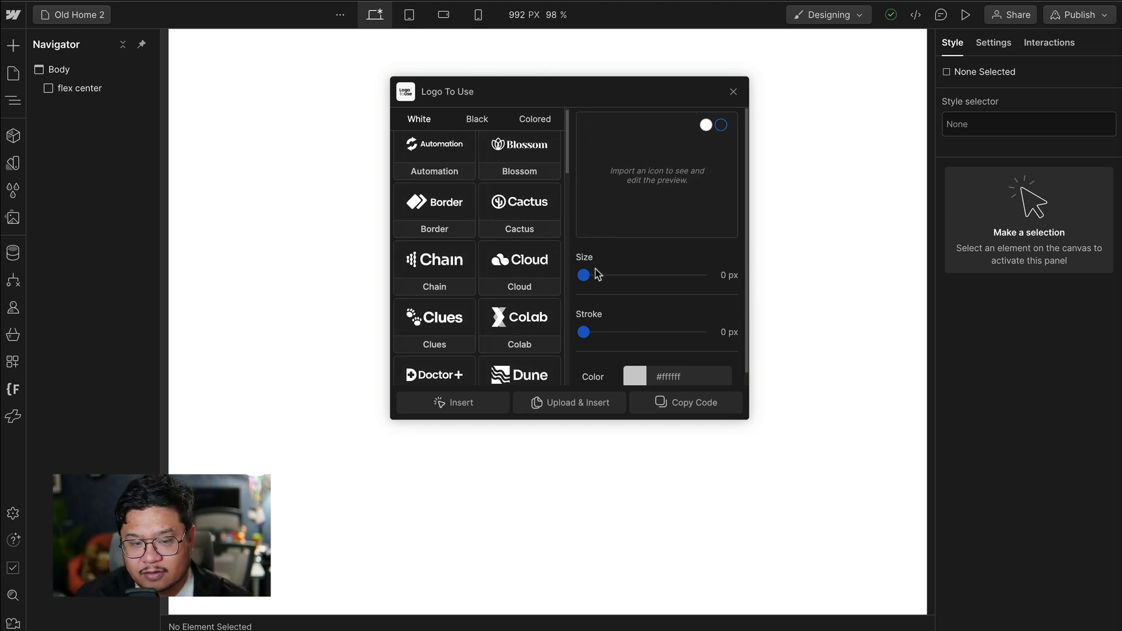
# - Choose the Automation logo at 204 px and set its colour to black #000000
pyautogui.click(459, 170)
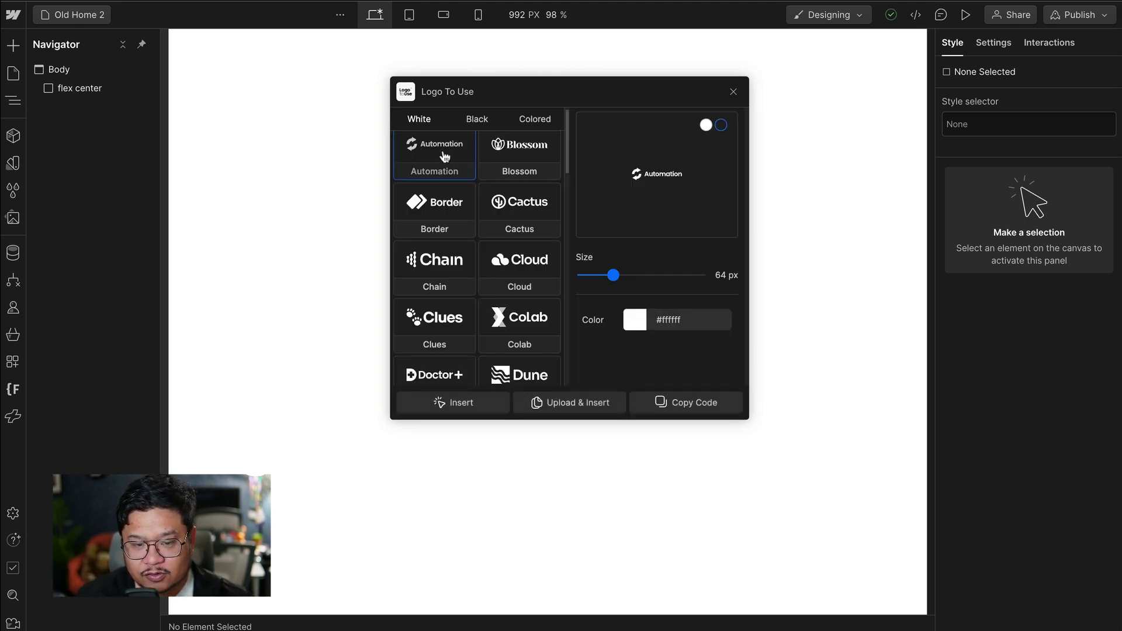
pyautogui.moveTo(614, 275); pyautogui.dragTo(695, 277)
pyautogui.click(634, 321)
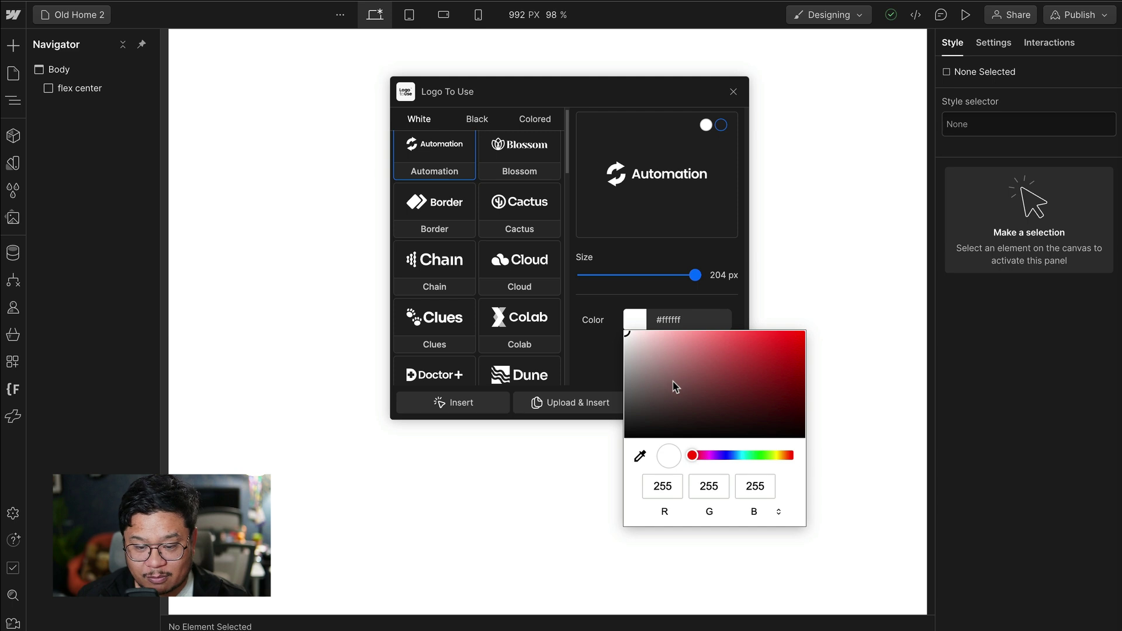
pyautogui.moveTo(673, 383); pyautogui.dragTo(591, 471)
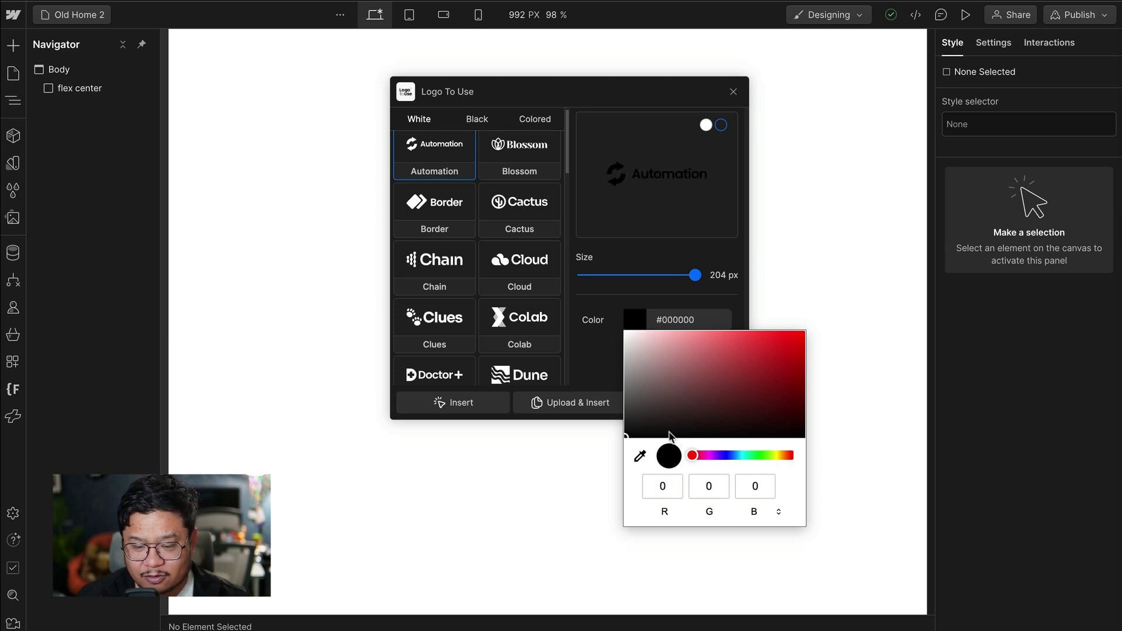
pyautogui.moveTo(678, 416); pyautogui.dragTo(596, 493)
pyautogui.click(603, 376)
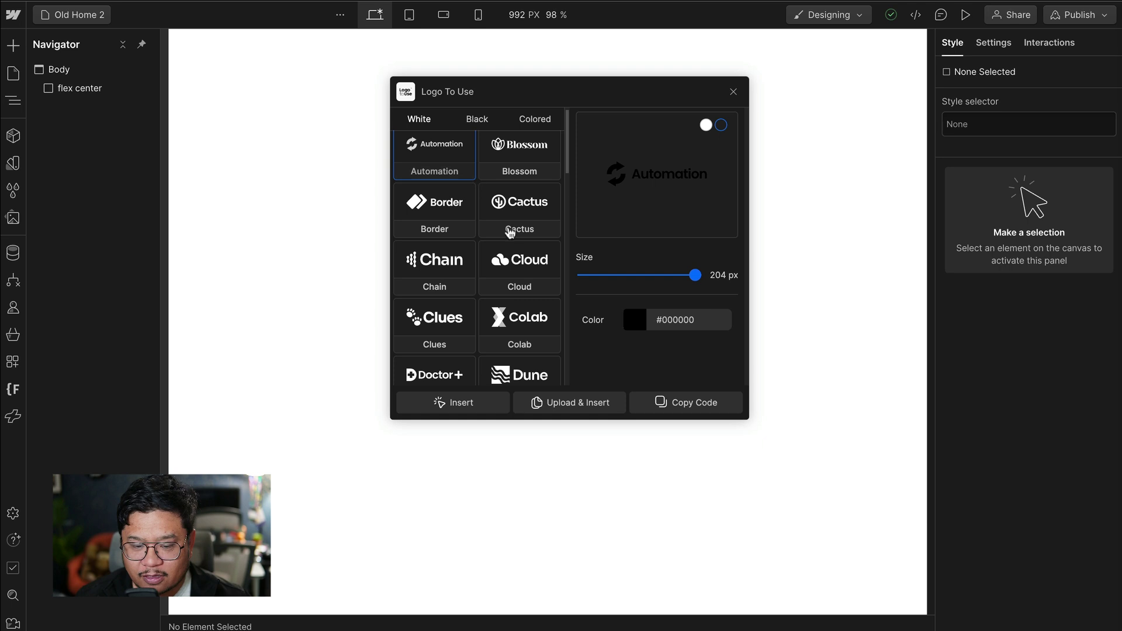
# - Insert the Automation logo into flex center, close the library, and select it
pyautogui.click(455, 407)
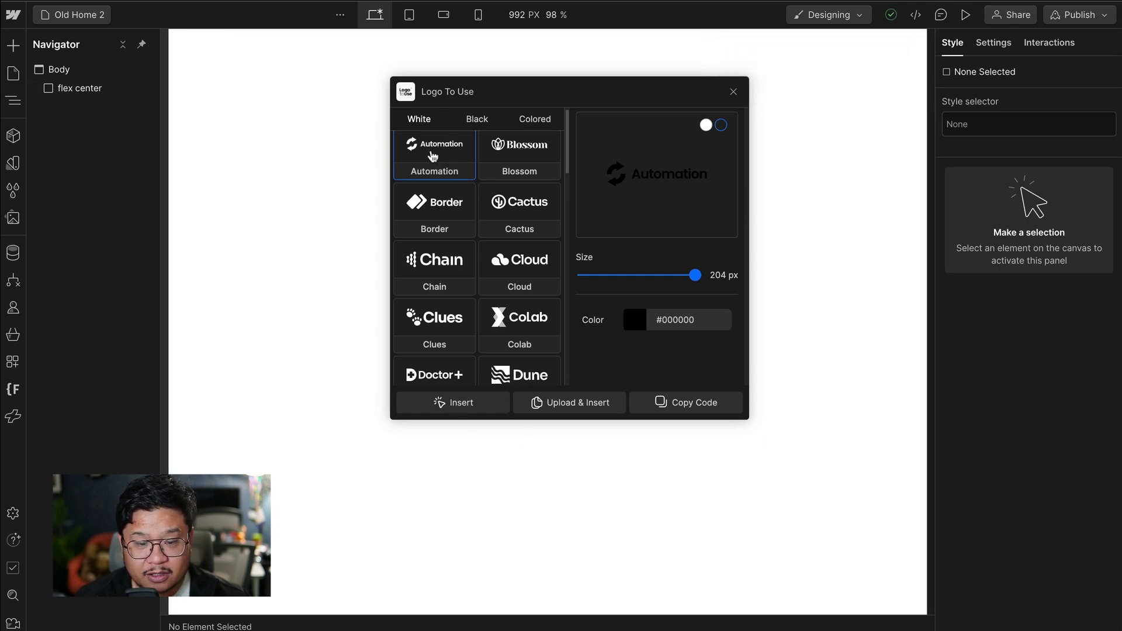
pyautogui.click(106, 94)
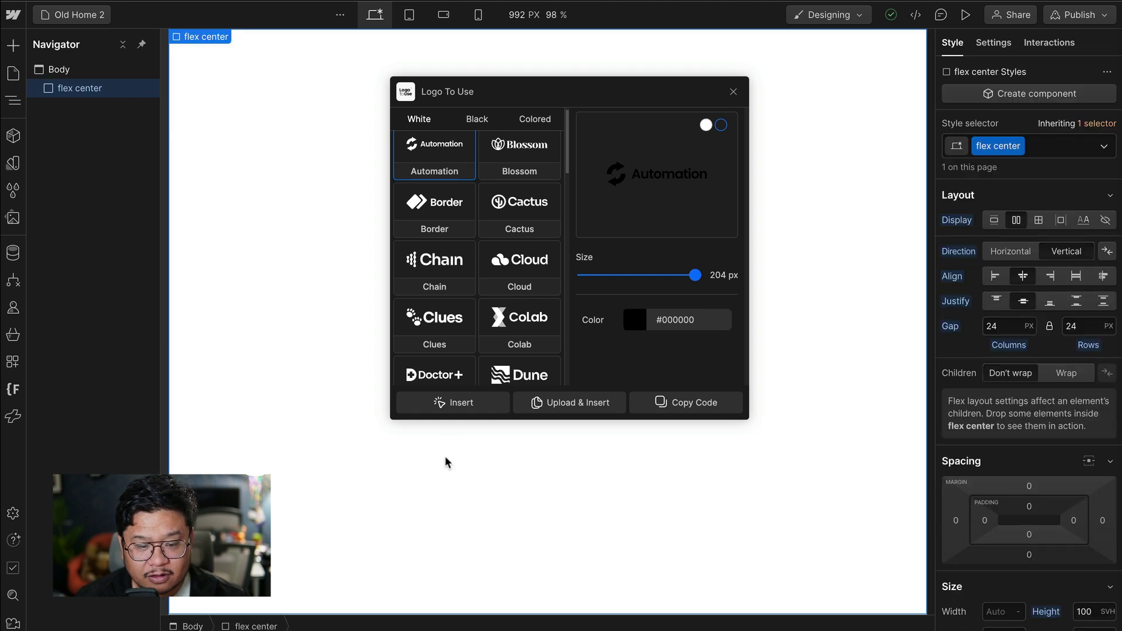
pyautogui.click(471, 411)
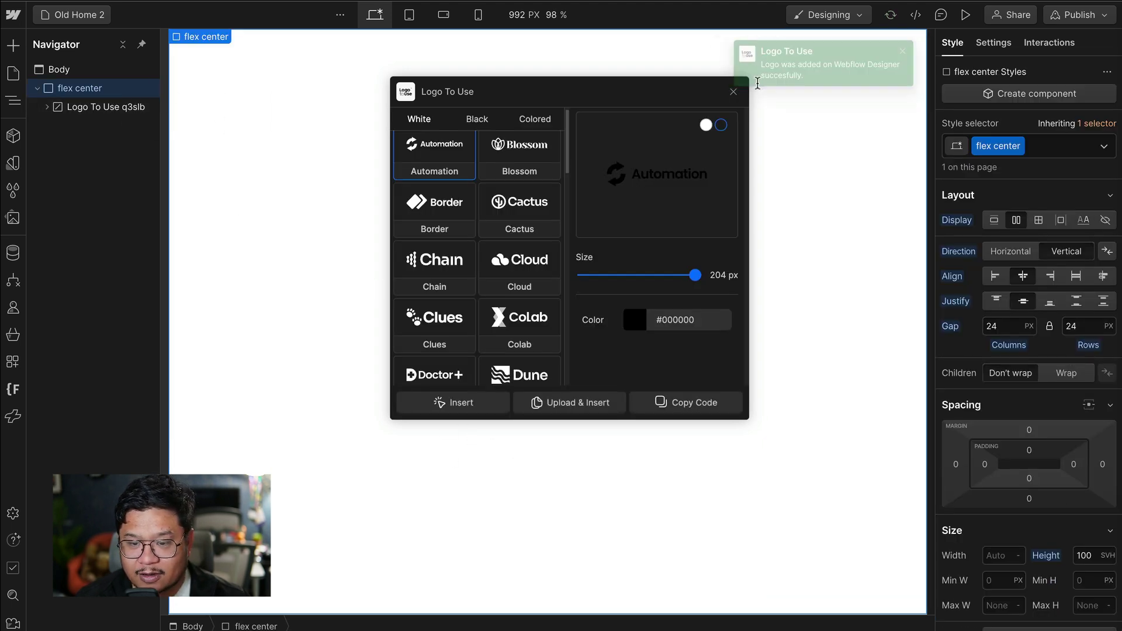
pyautogui.click(733, 91)
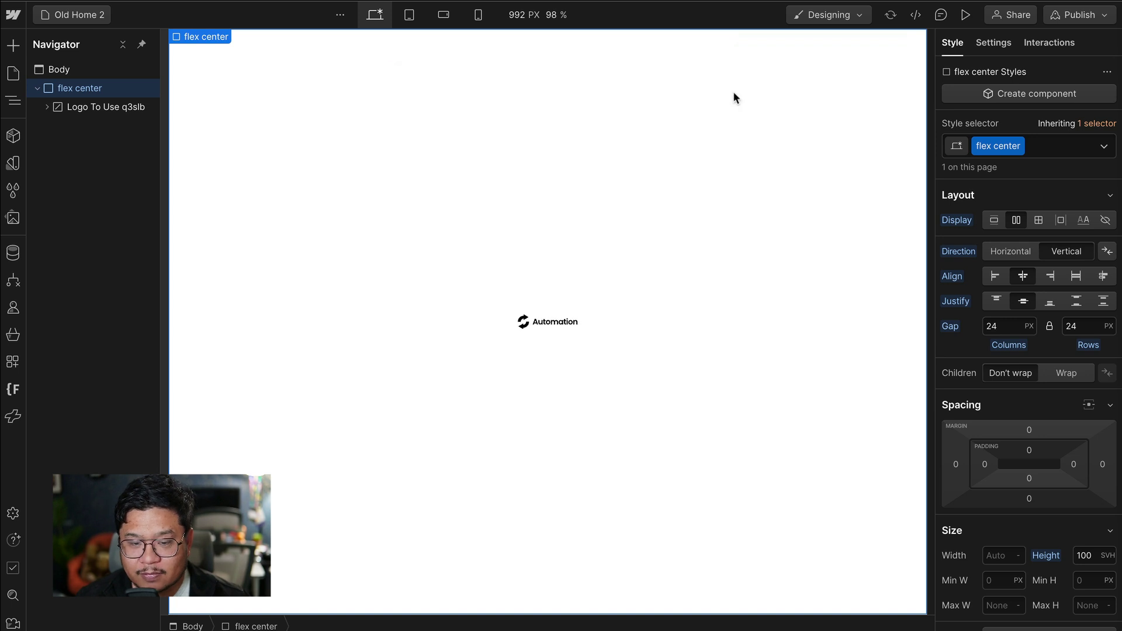
pyautogui.click(543, 325)
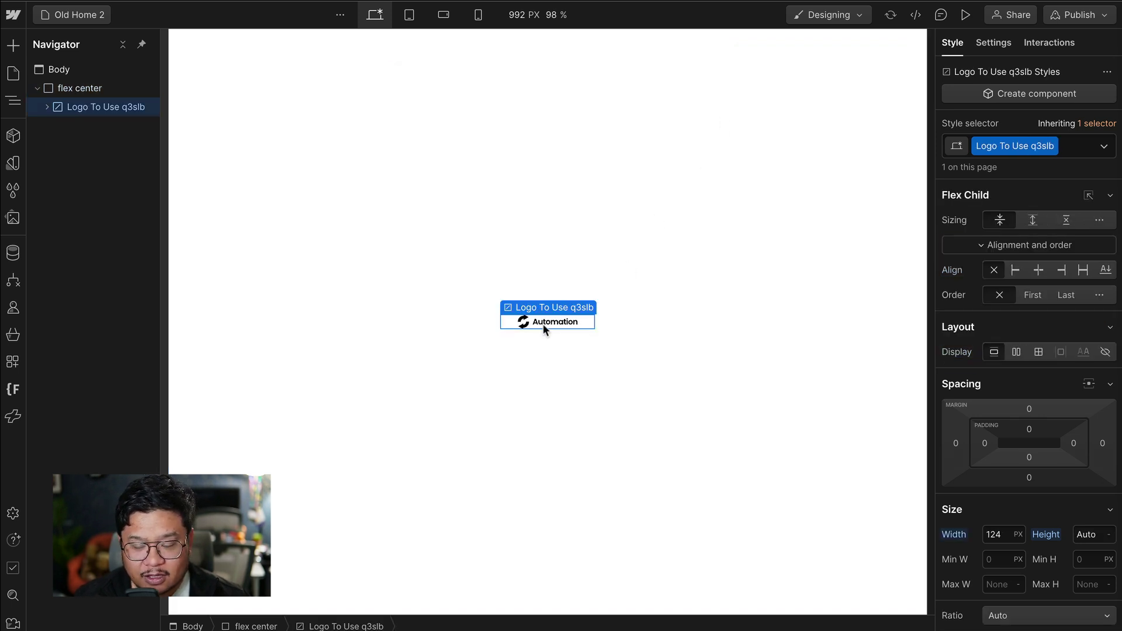
# - Set the logo element's width to 360 px
pyautogui.click(992, 537)
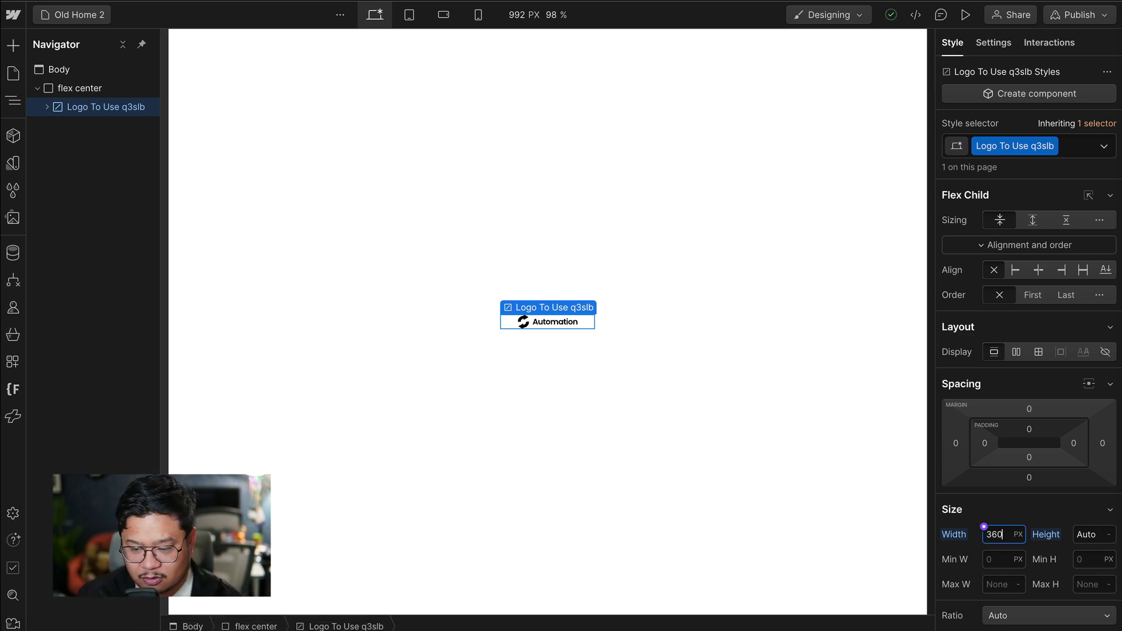
pyautogui.write('360')
pyautogui.press('Return')
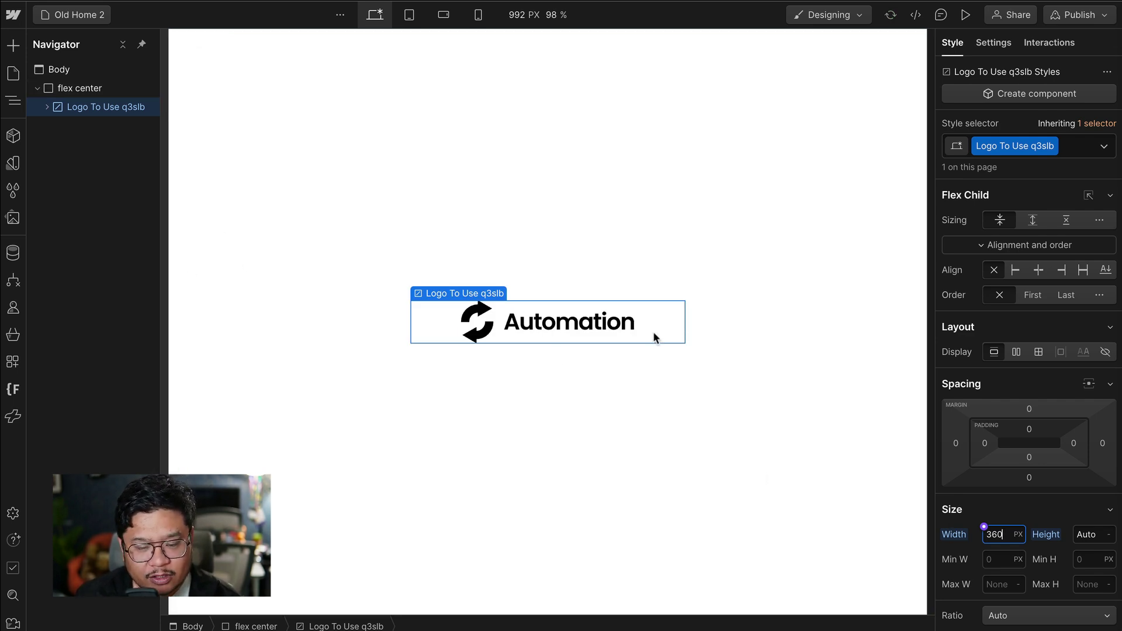
# - Set the logo's Typography text colour to red #ff0000
pyautogui.scroll(-5, 994, 471)
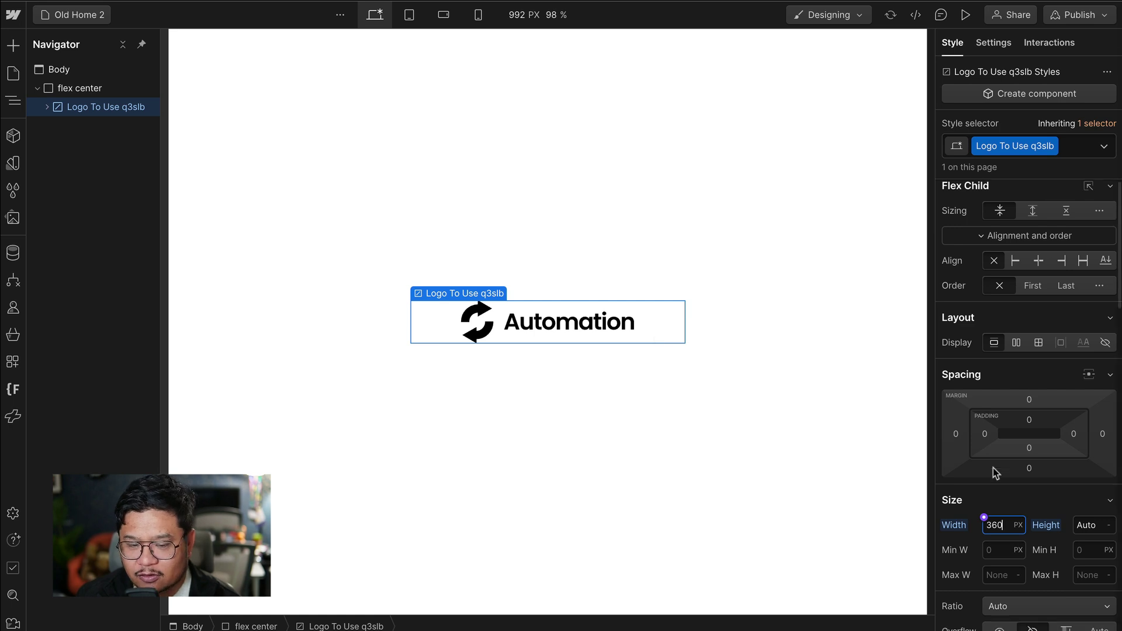
pyautogui.scroll(-4, 994, 472)
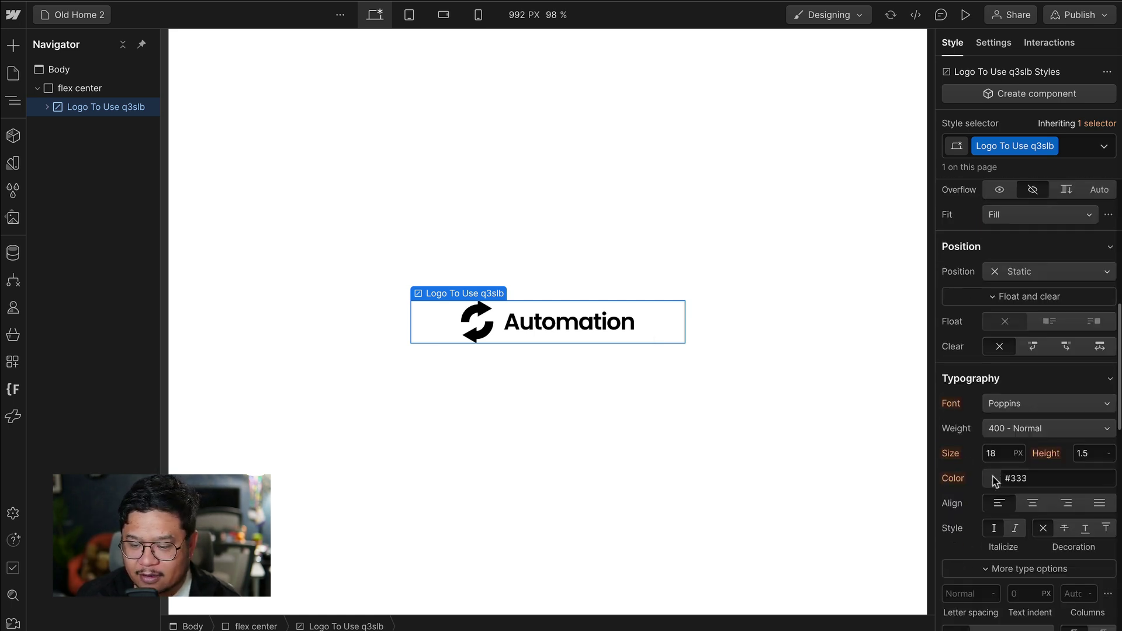
pyautogui.click(991, 485)
pyautogui.moveTo(1042, 308)
pyautogui.mouseDown()
pyautogui.moveTo(1070, 226)
pyautogui.moveTo(1084, 218)
pyautogui.moveTo(1052, 266)
pyautogui.moveTo(1116, 228)
pyautogui.mouseUp()
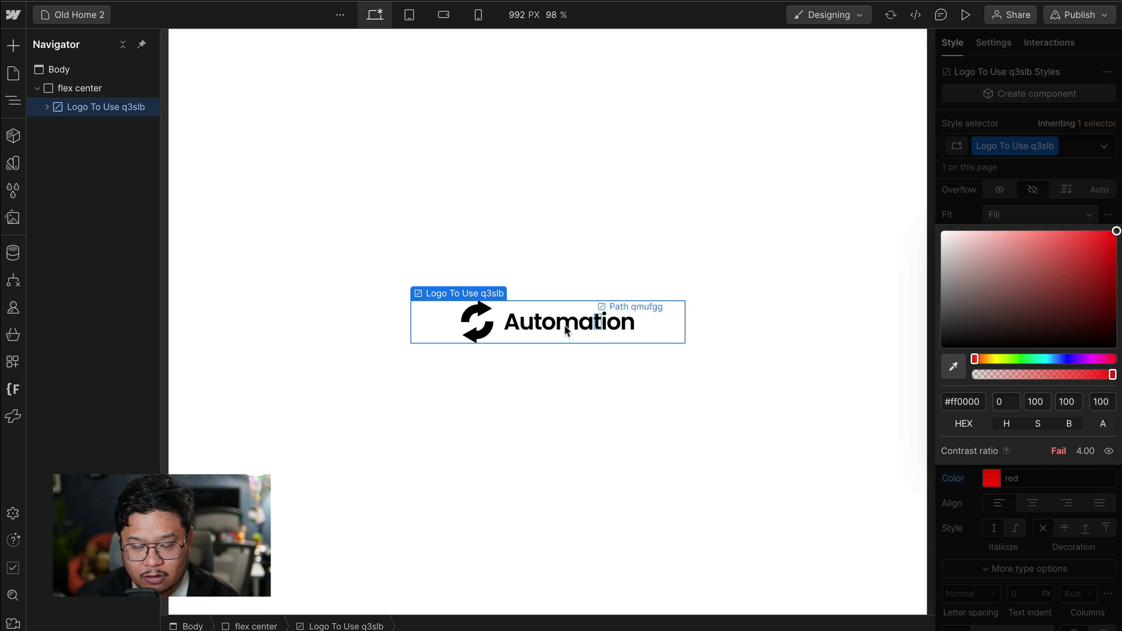
pyautogui.click(1079, 178)
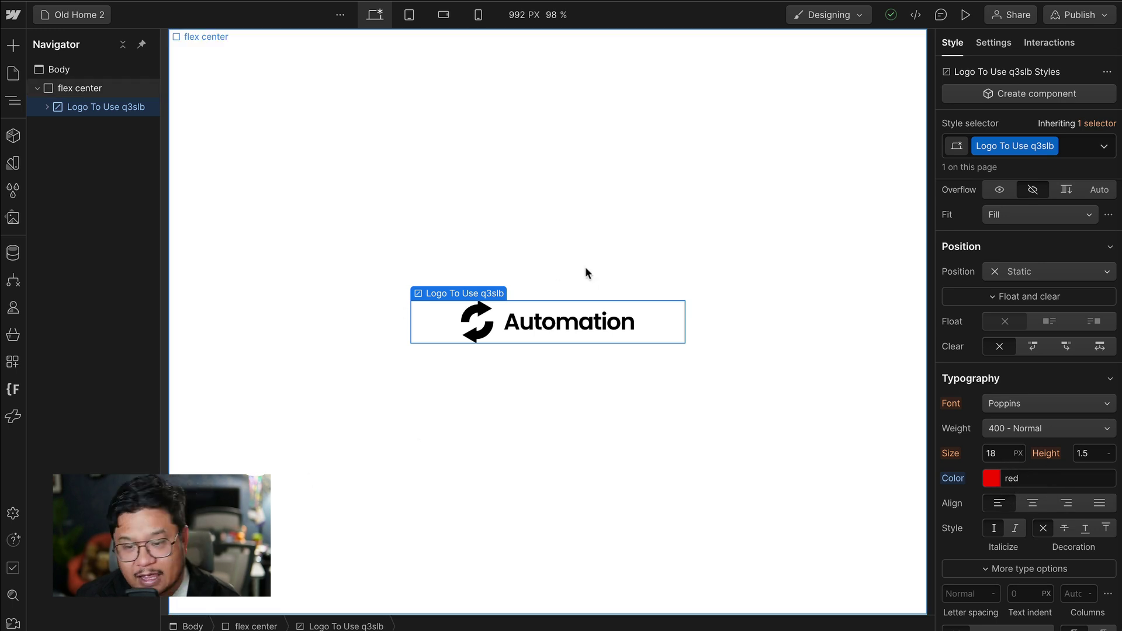
# - Colour the icon's upper arrow red and its lower arrow dark red #5a0000
pyautogui.click(479, 316)
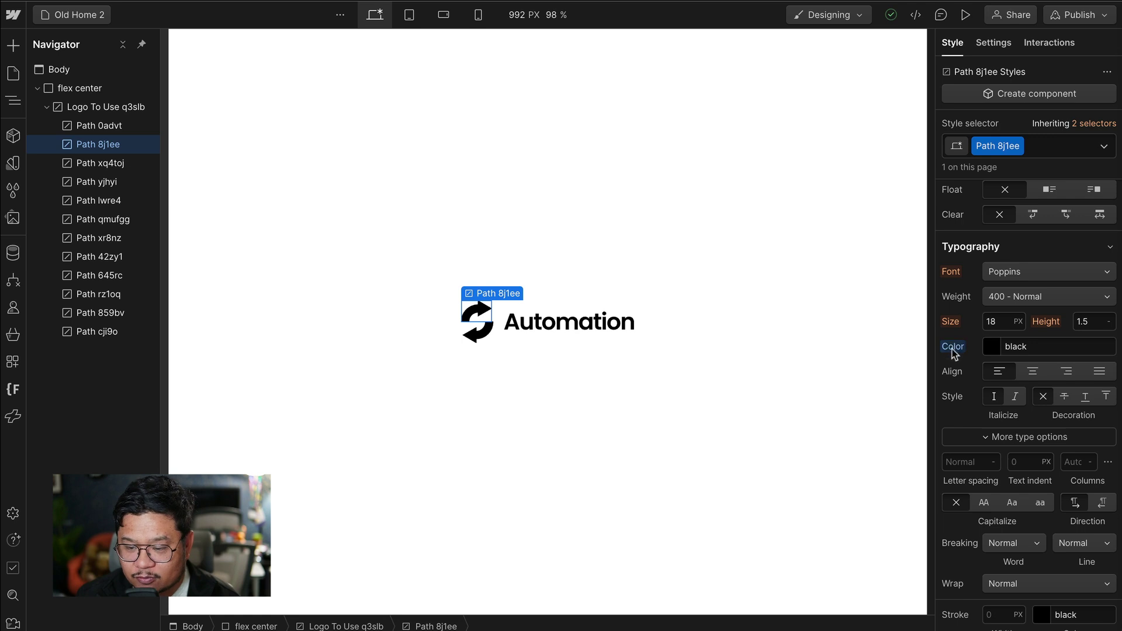
pyautogui.click(990, 350)
pyautogui.write('red')
pyautogui.press('Return')
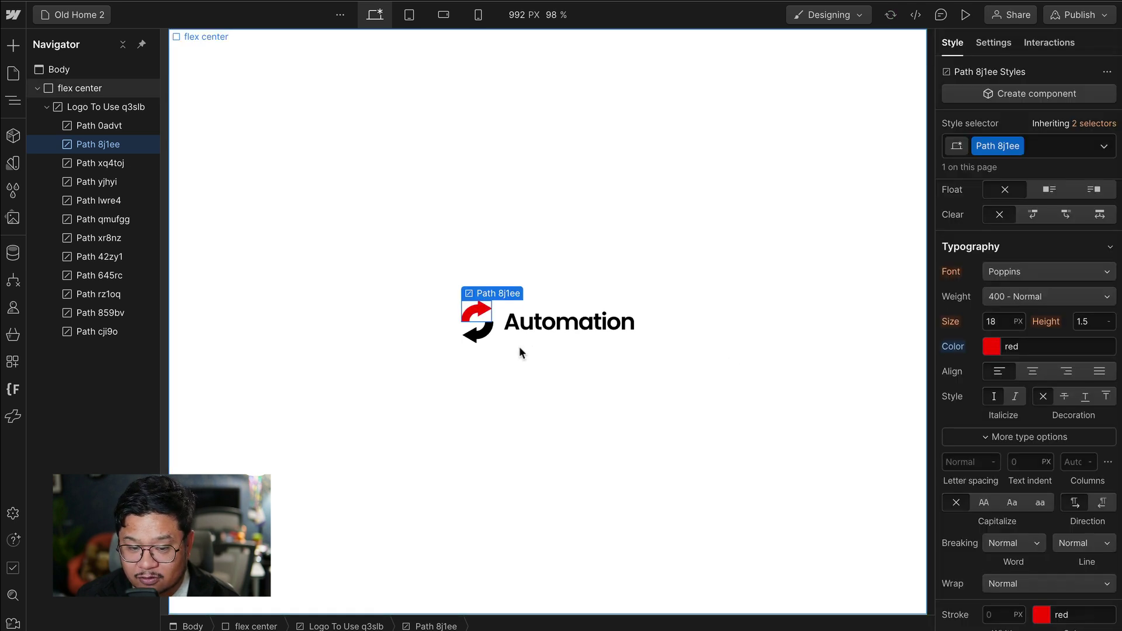
pyautogui.click(476, 334)
pyautogui.click(991, 347)
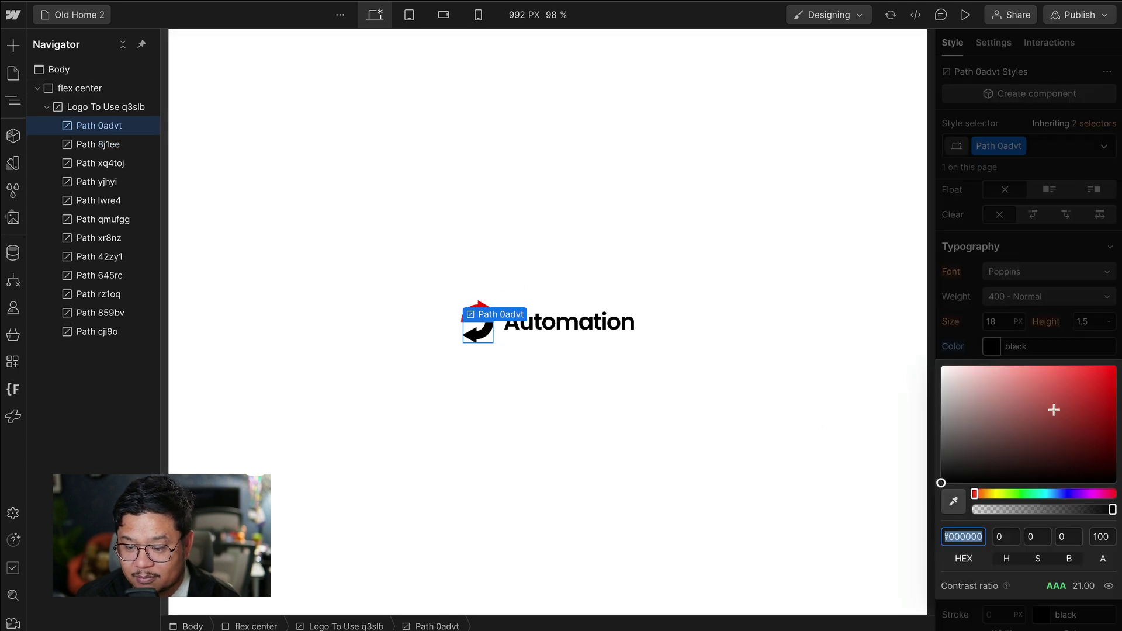
pyautogui.write('5a0000')
pyautogui.press('Return')
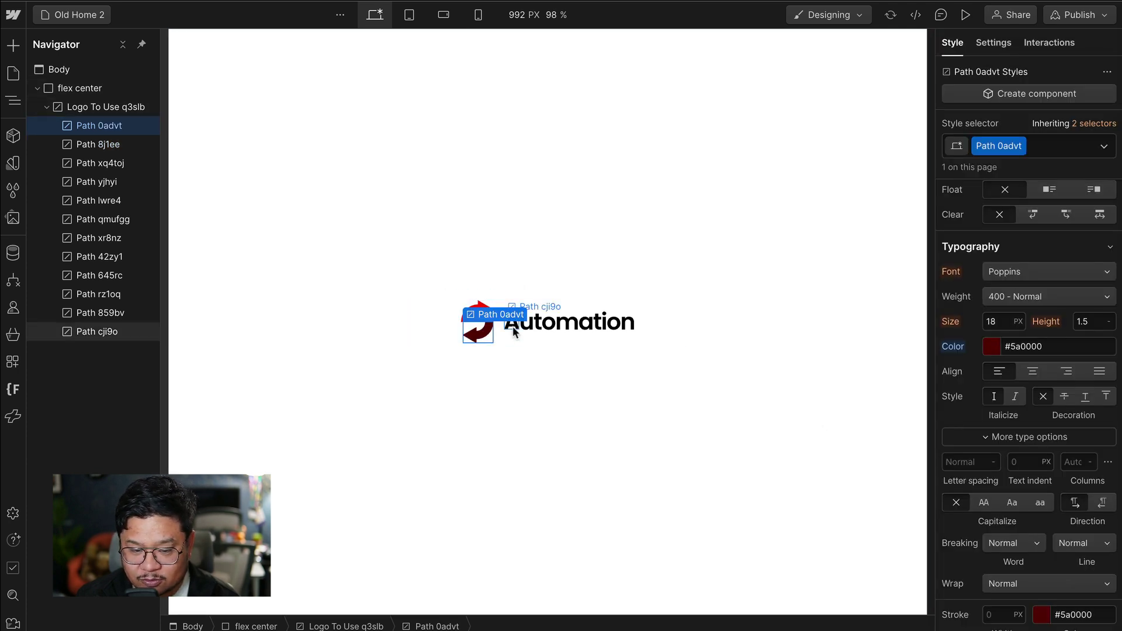
# - Make the letter A and the lower arrow red, then select the whole logo element
pyautogui.click(513, 326)
pyautogui.click(992, 346)
pyautogui.moveTo(1007, 408); pyautogui.dragTo(1116, 366)
pyautogui.click(1032, 342)
pyautogui.click(476, 339)
pyautogui.click(1031, 346)
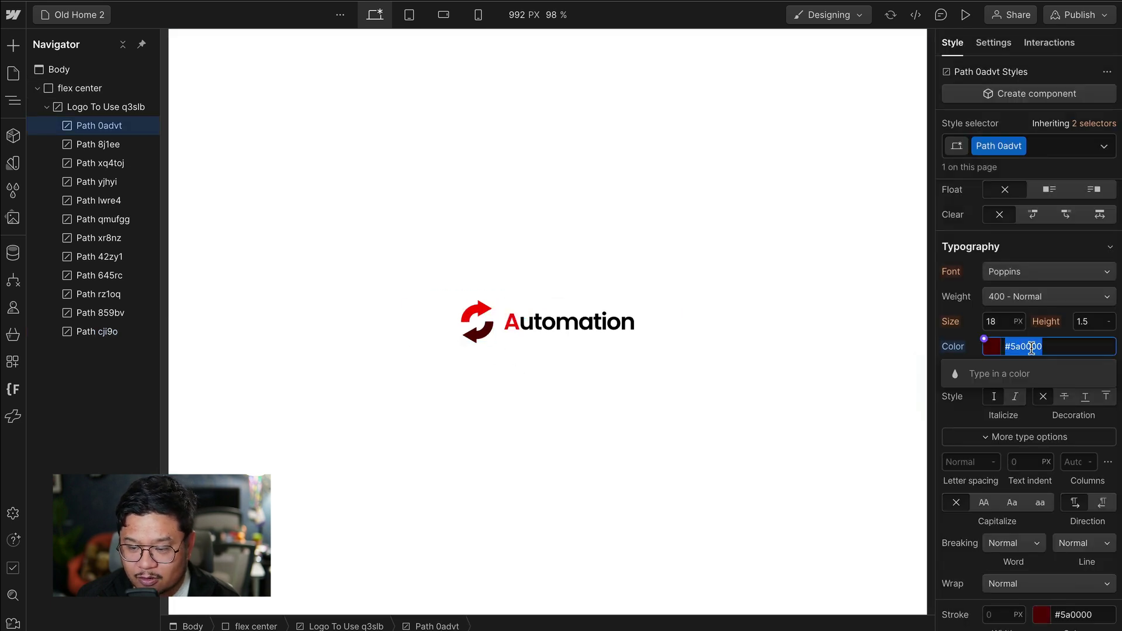
pyautogui.write('red')
pyautogui.press('Return')
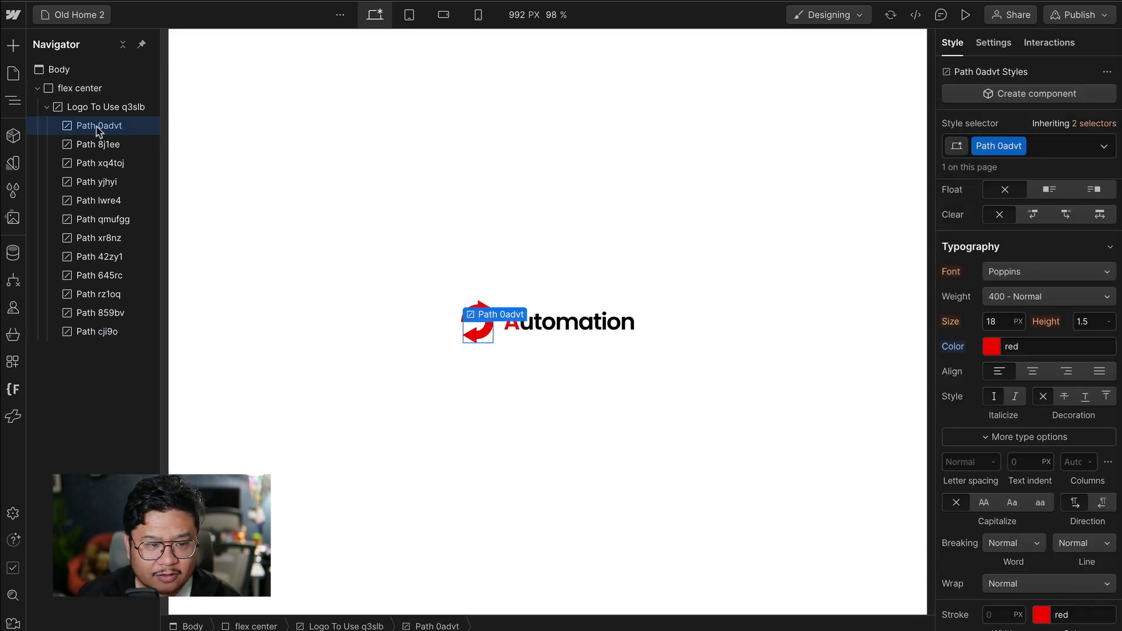
pyautogui.click(130, 111)
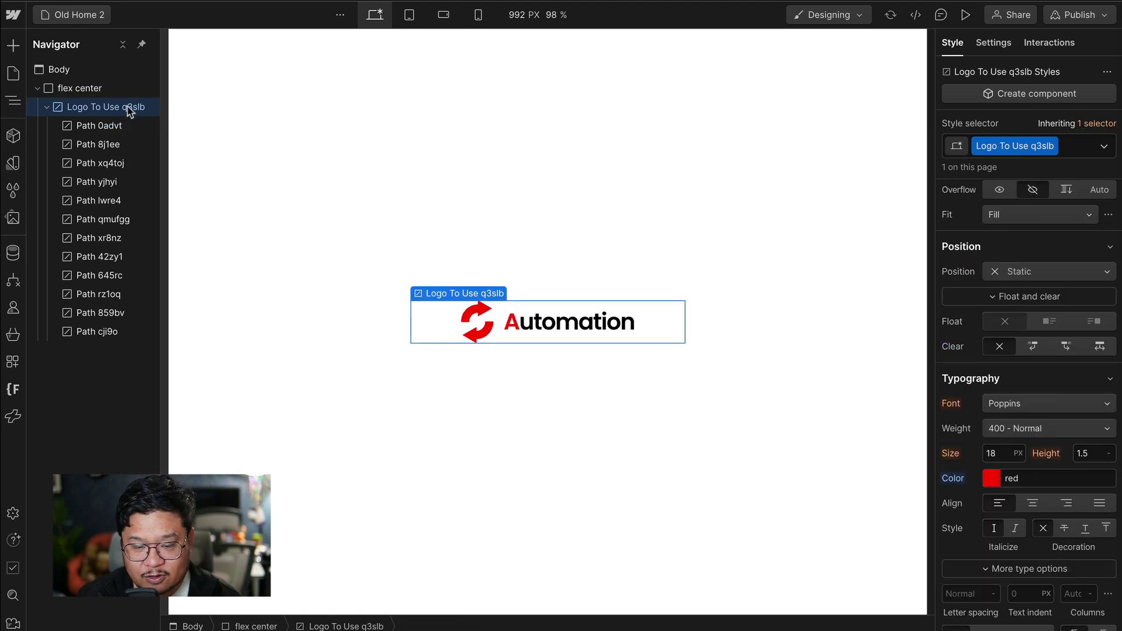
# - Delete the Automation logo element and relaunch the Logo To Use app
pyautogui.press('Delete')
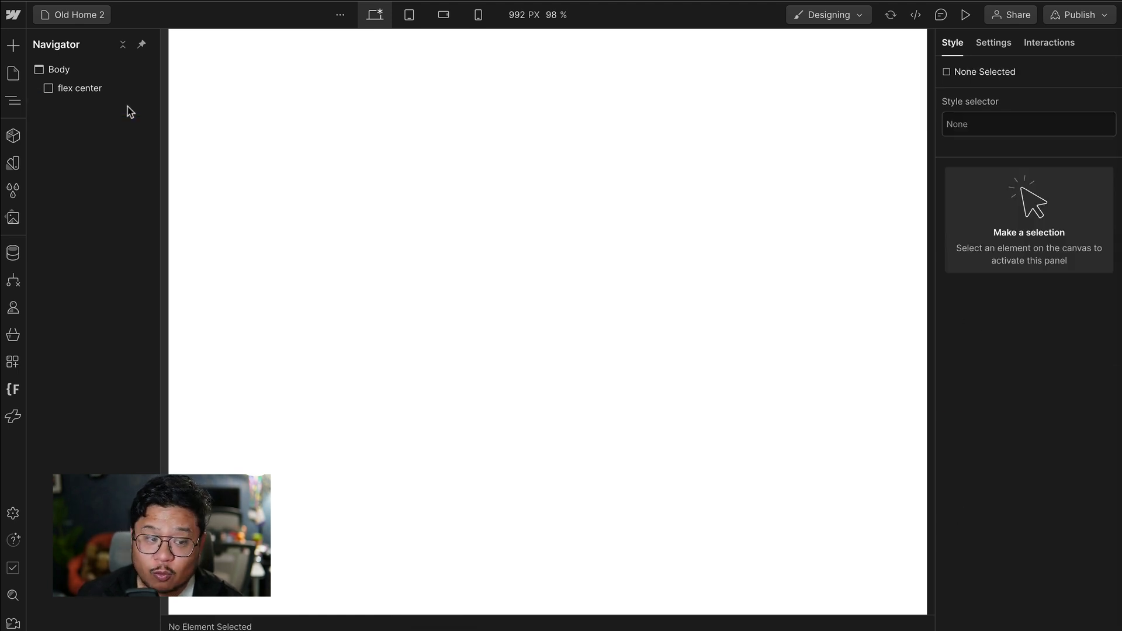
pyautogui.click(20, 360)
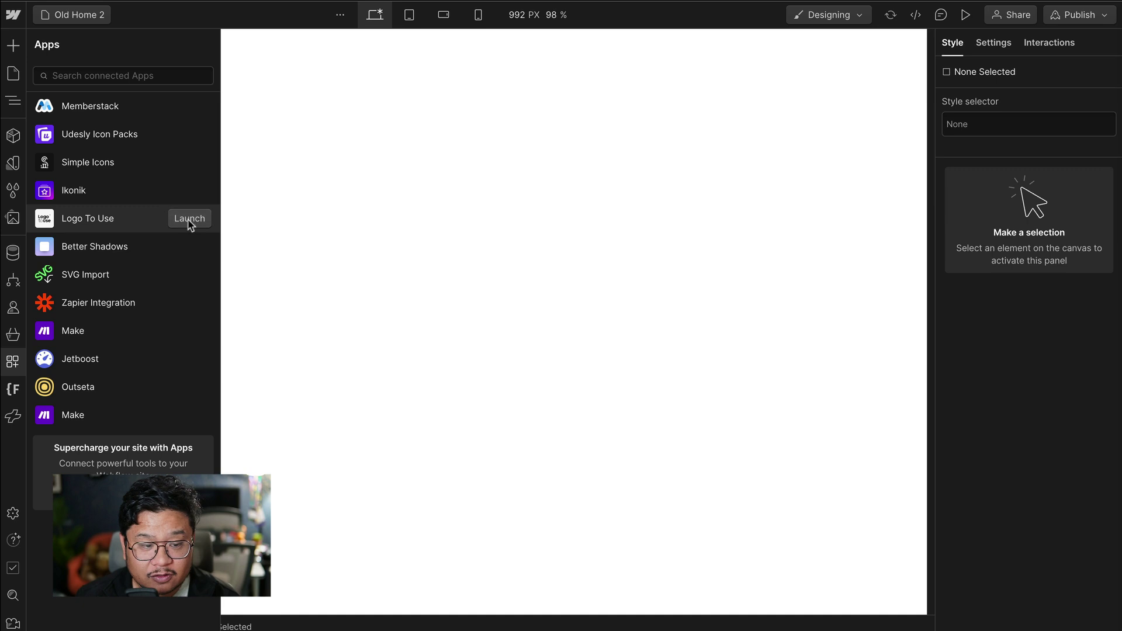
pyautogui.click(188, 219)
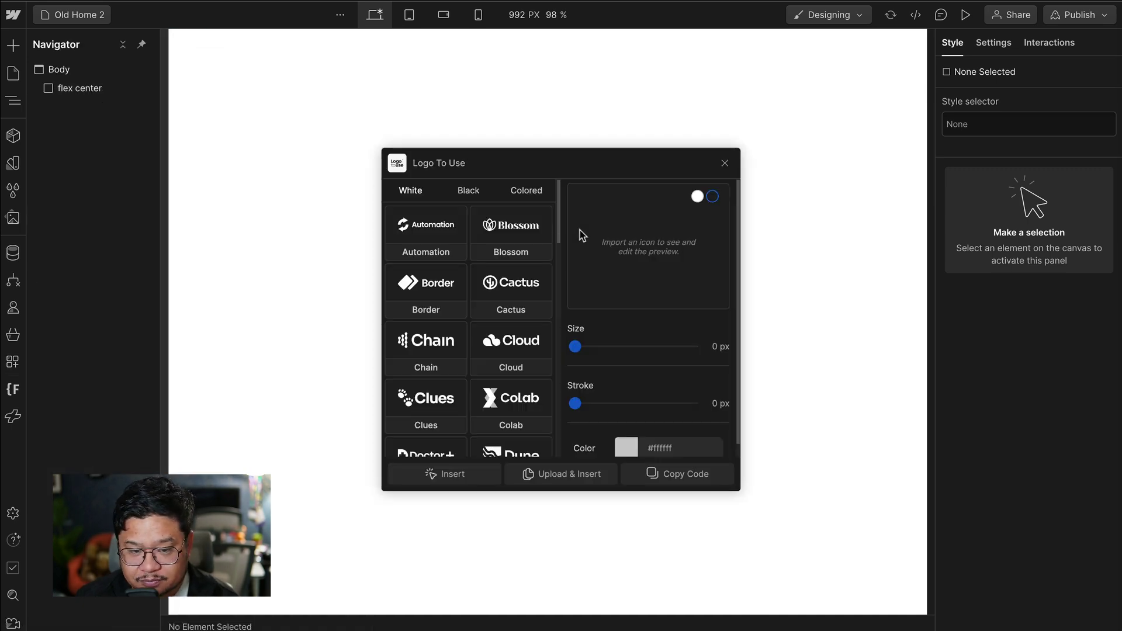
# - Preview the Automation logo in red #ff0000 enlarged to 204 px
pyautogui.click(403, 213)
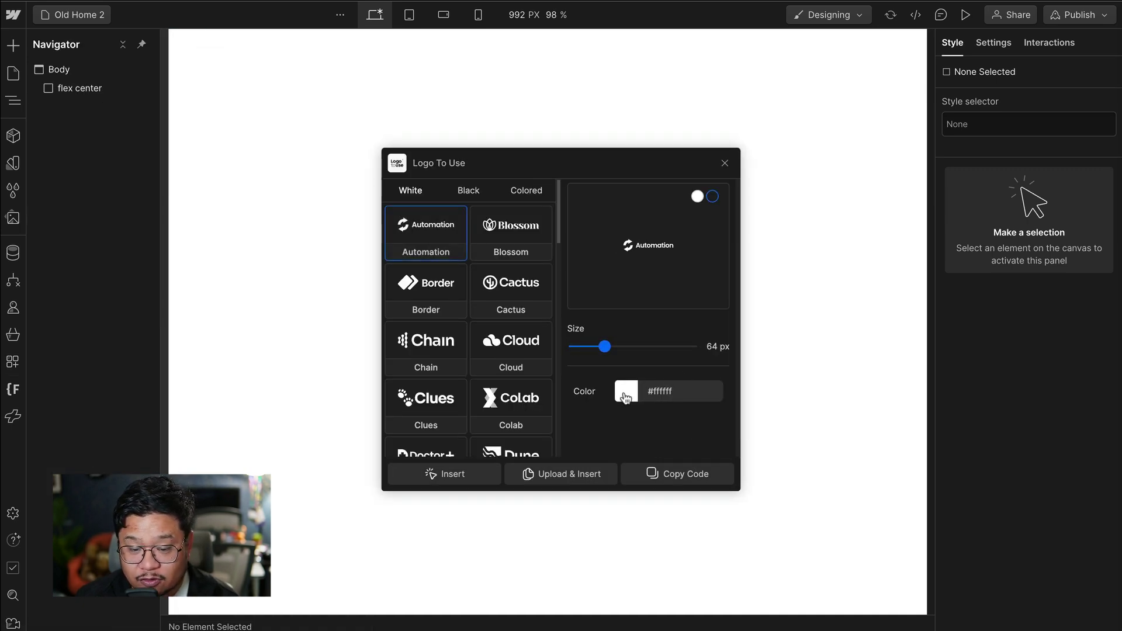
pyautogui.click(625, 395)
pyautogui.moveTo(689, 452); pyautogui.dragTo(832, 381)
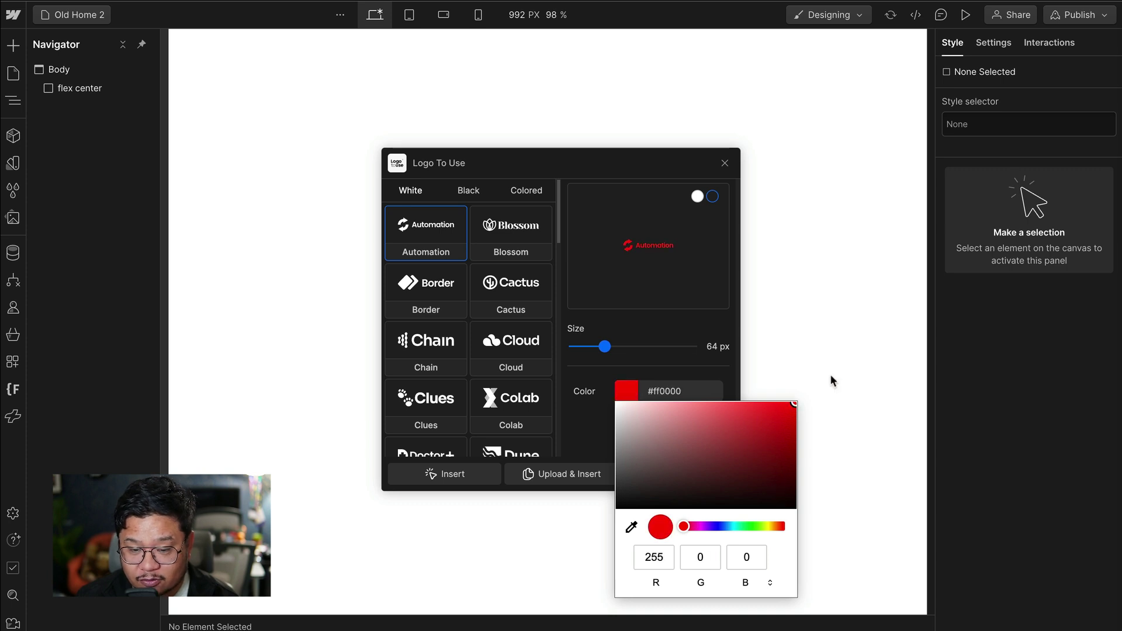
pyautogui.click(643, 305)
pyautogui.moveTo(606, 350); pyautogui.dragTo(740, 353)
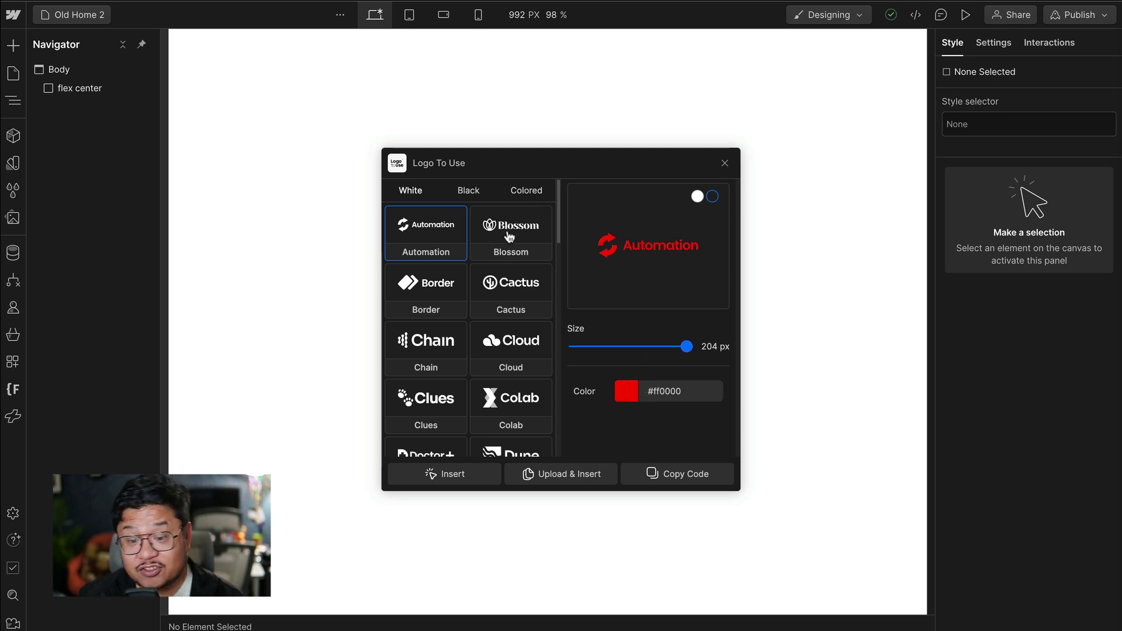
# - Browse the coloured Blossom, Cactus, Cloud and Colab logos, settling on Colab
pyautogui.click(522, 193)
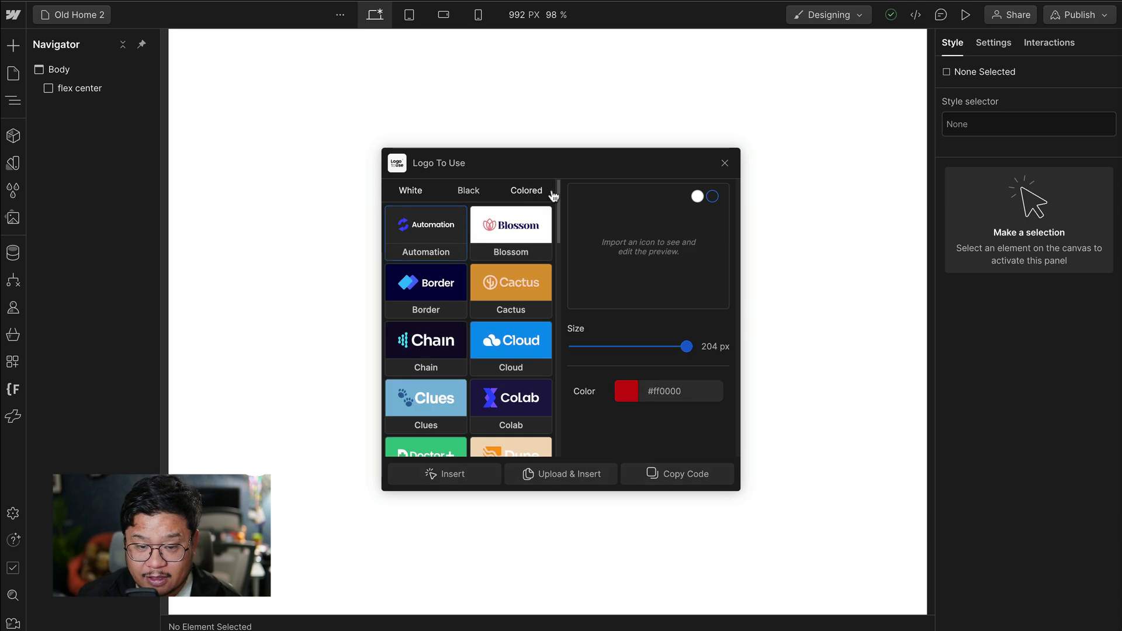
pyautogui.click(526, 236)
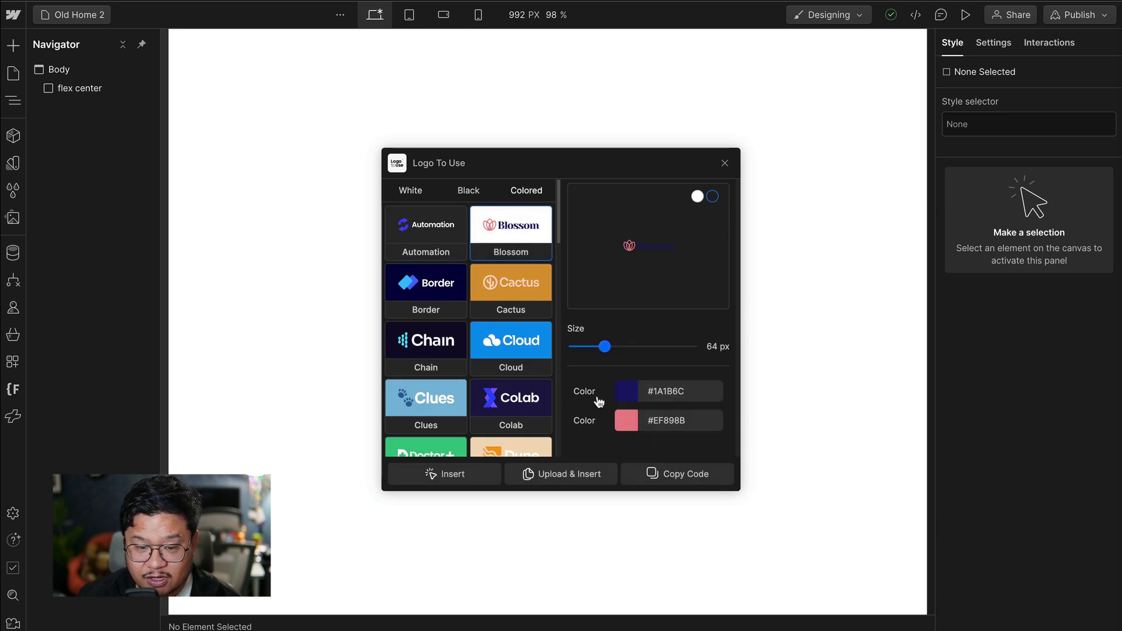
pyautogui.click(501, 299)
pyautogui.click(511, 344)
pyautogui.click(513, 410)
pyautogui.scroll(-1, 515, 413)
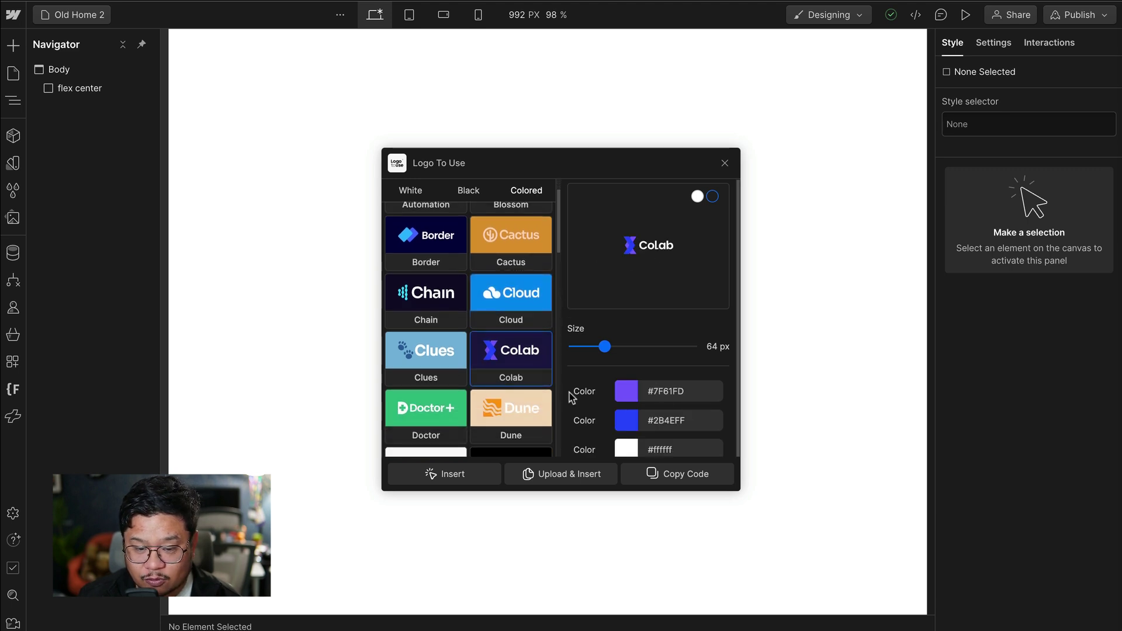
# - Change Colab's first colour to black #000000 and compare white and dark preview backgrounds
pyautogui.click(636, 399)
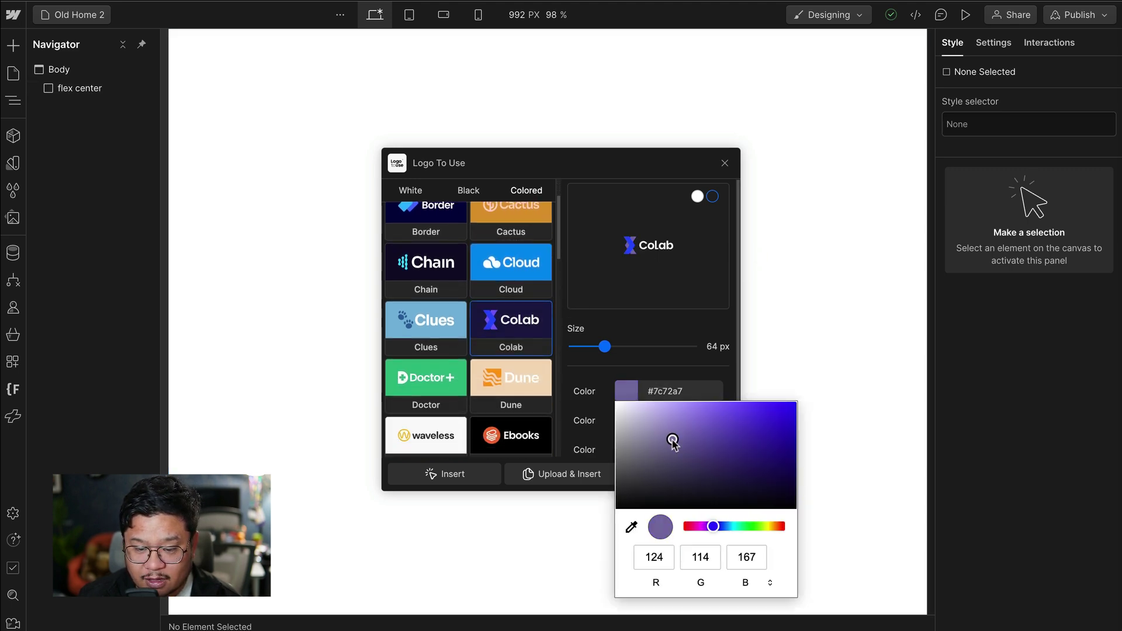
pyautogui.moveTo(671, 440); pyautogui.dragTo(816, 388)
pyautogui.moveTo(717, 463); pyautogui.dragTo(541, 570)
pyautogui.click(724, 202)
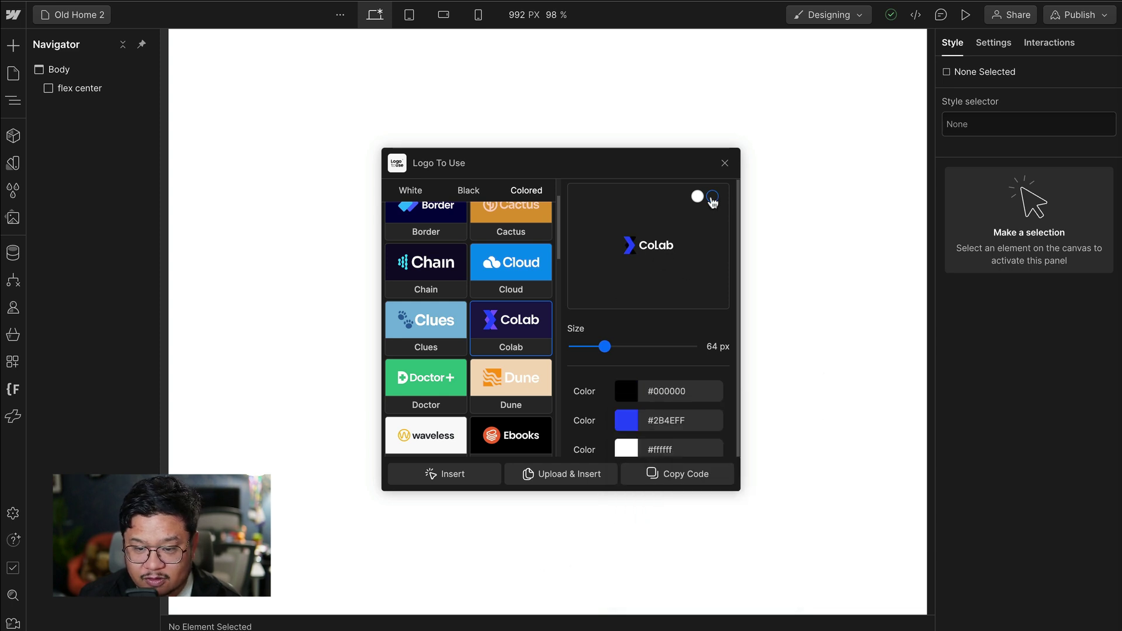
pyautogui.click(698, 197)
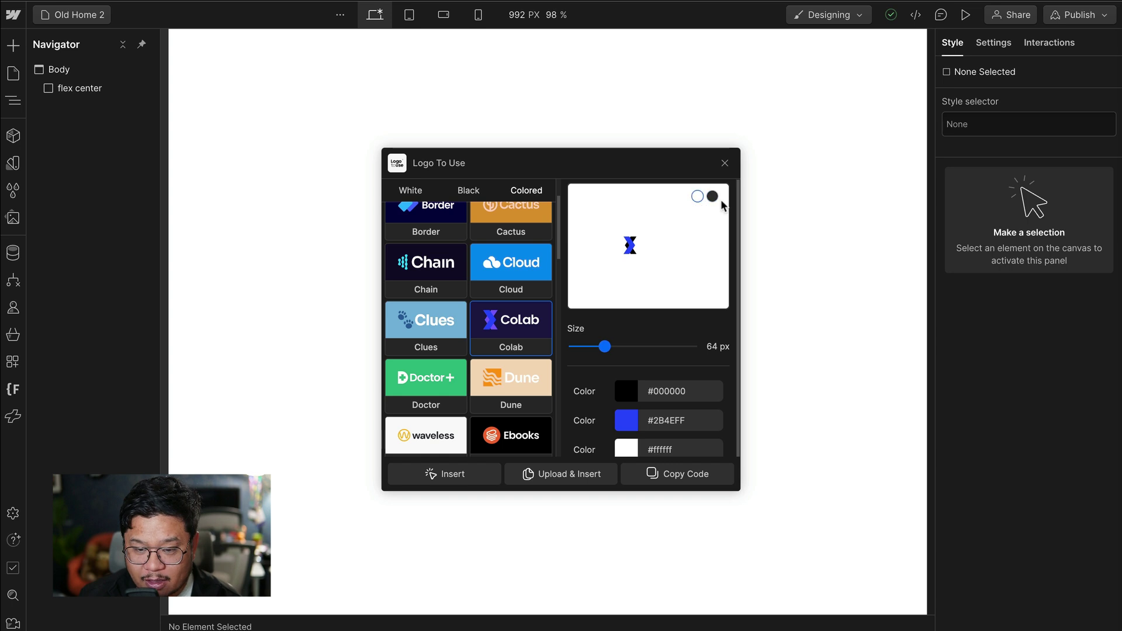
pyautogui.click(712, 198)
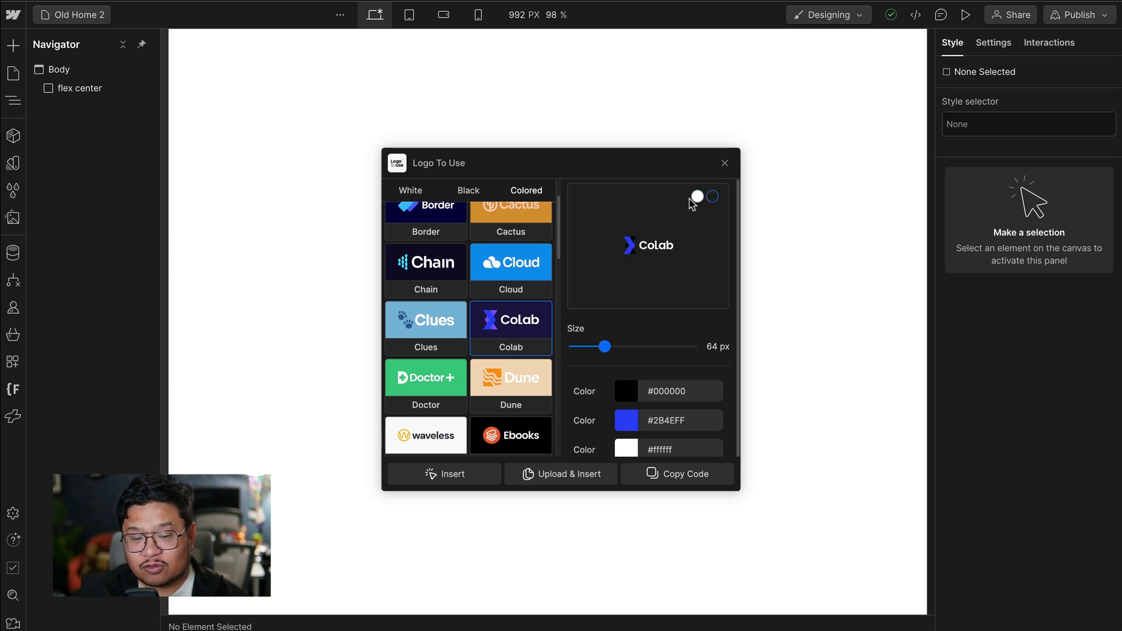
# - Toggle between black and white variants, then preview the white Border logo at 204 px
pyautogui.click(475, 190)
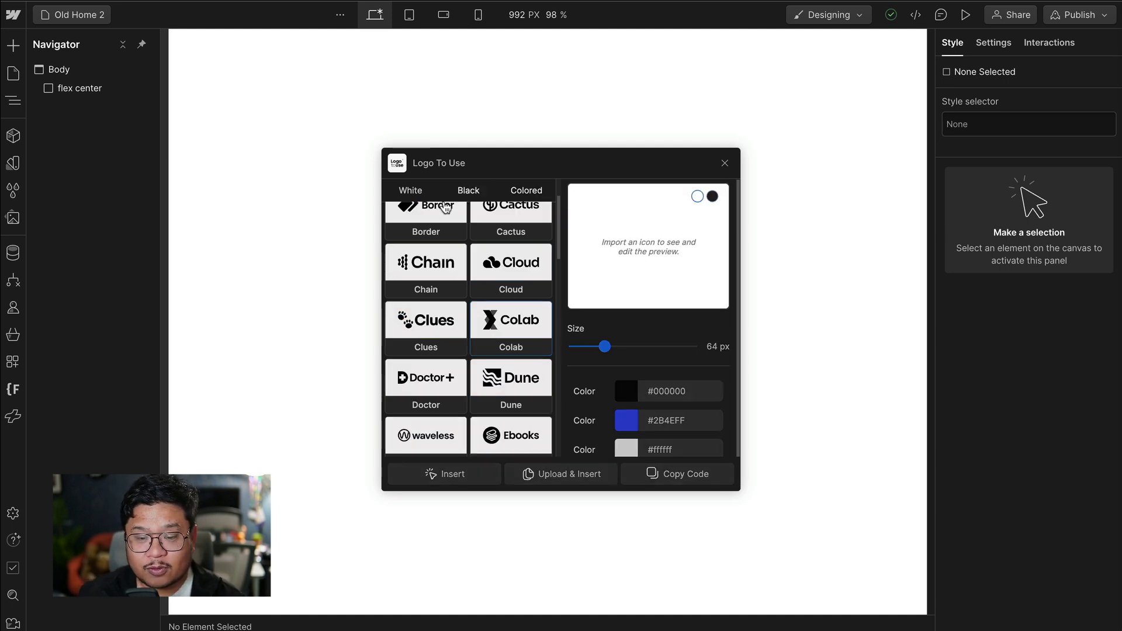
pyautogui.click(411, 192)
pyautogui.click(469, 199)
pyautogui.click(417, 195)
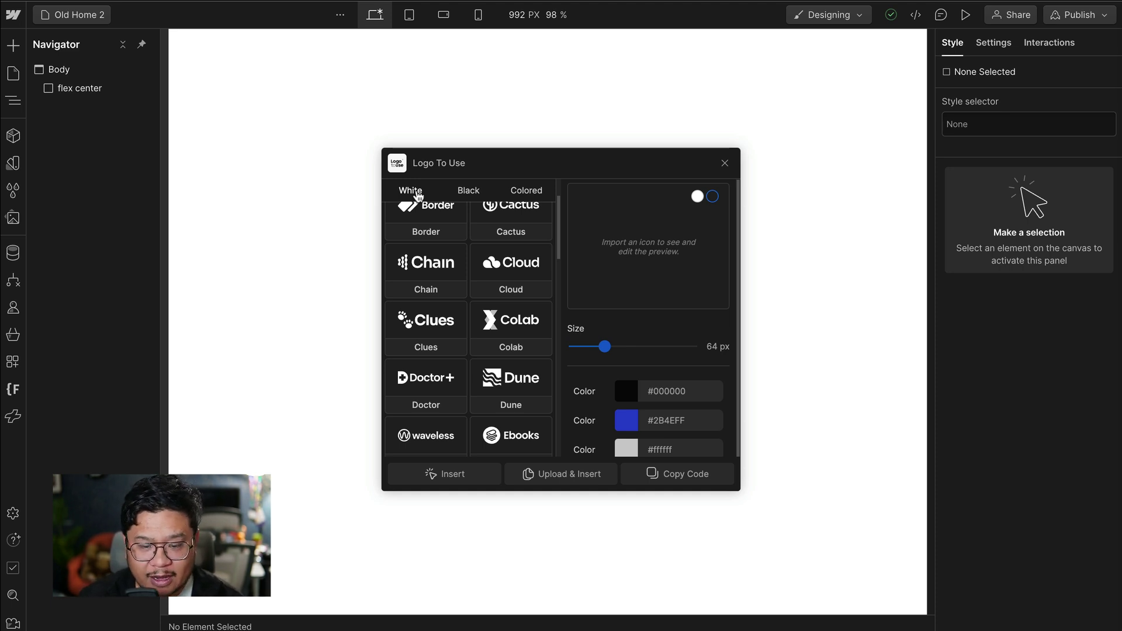
pyautogui.click(392, 237)
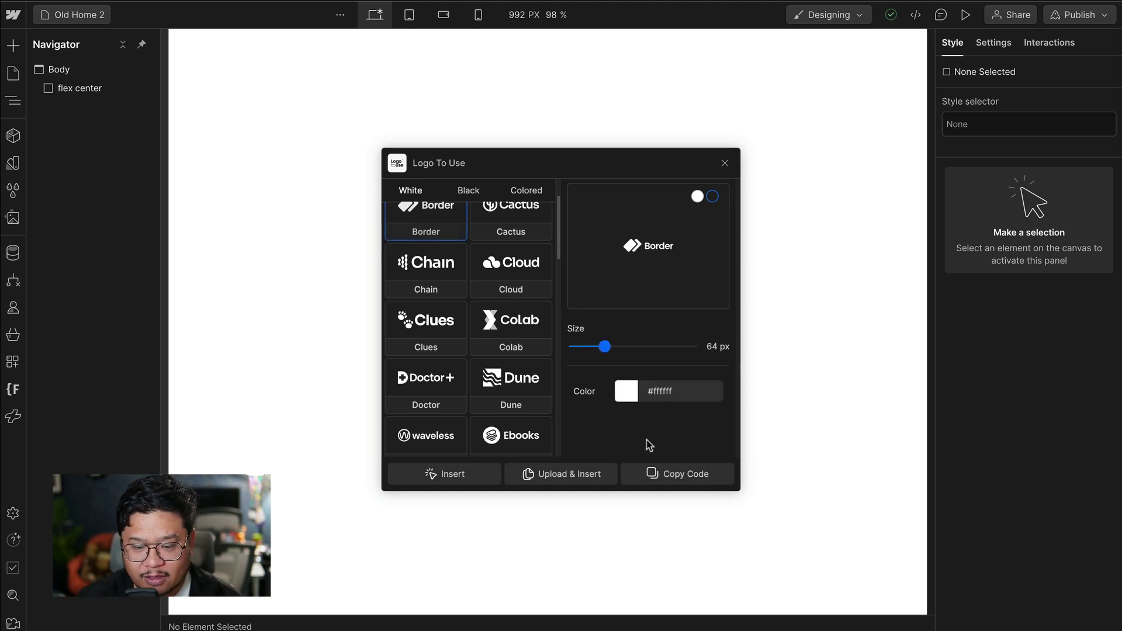
pyautogui.moveTo(602, 349); pyautogui.dragTo(639, 348)
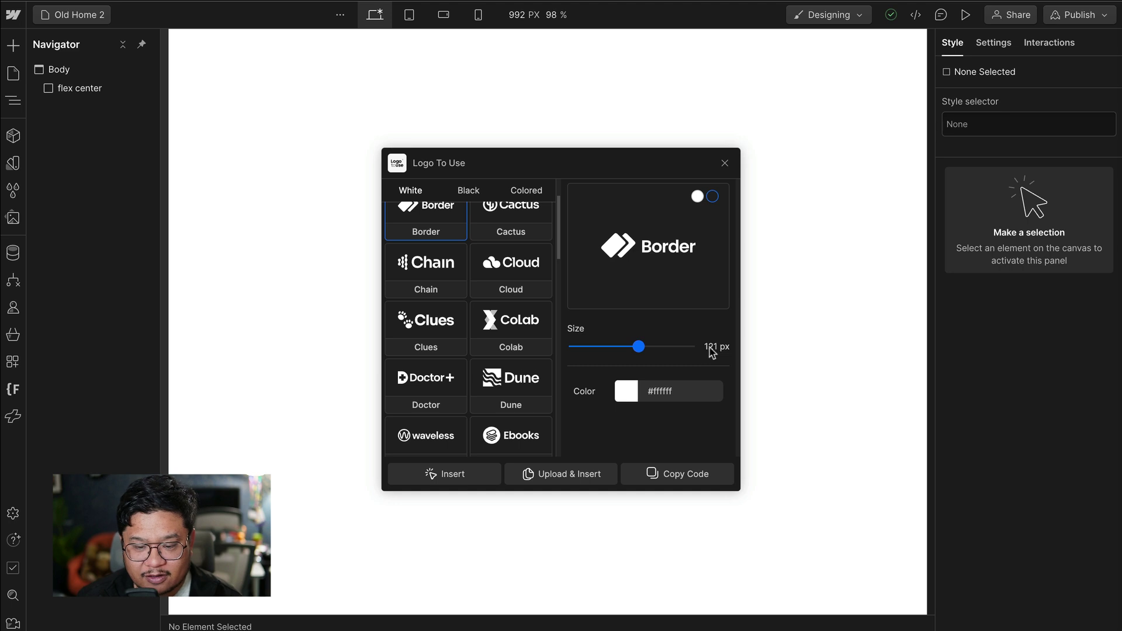
pyautogui.moveTo(639, 347); pyautogui.dragTo(747, 350)
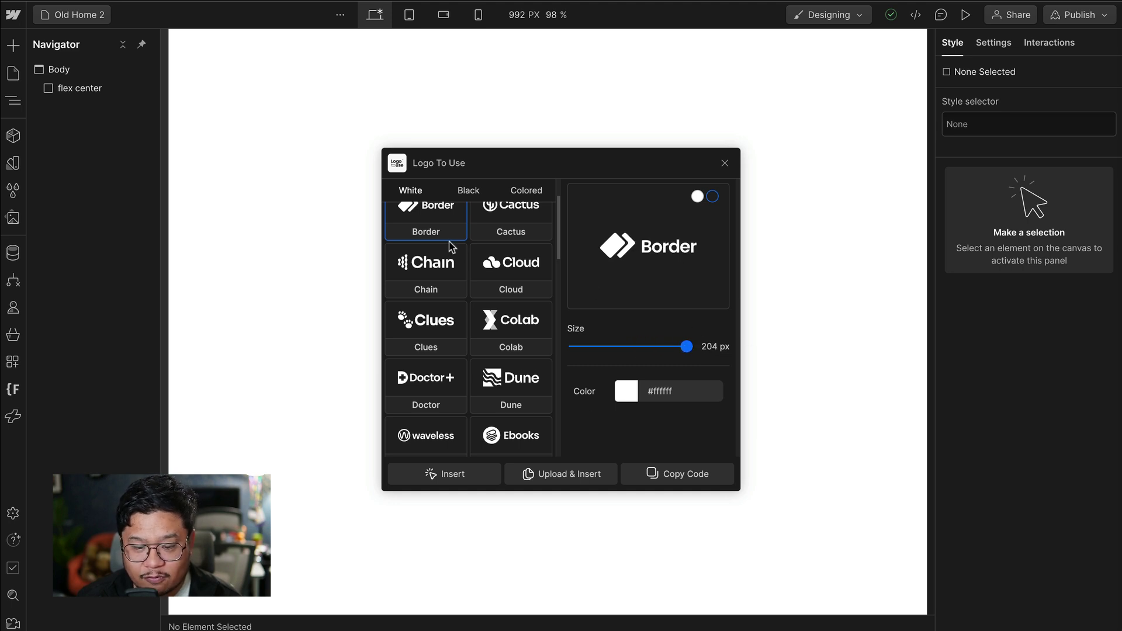
# - Insert the Border logo into the flex center container and close the app
pyautogui.click(474, 479)
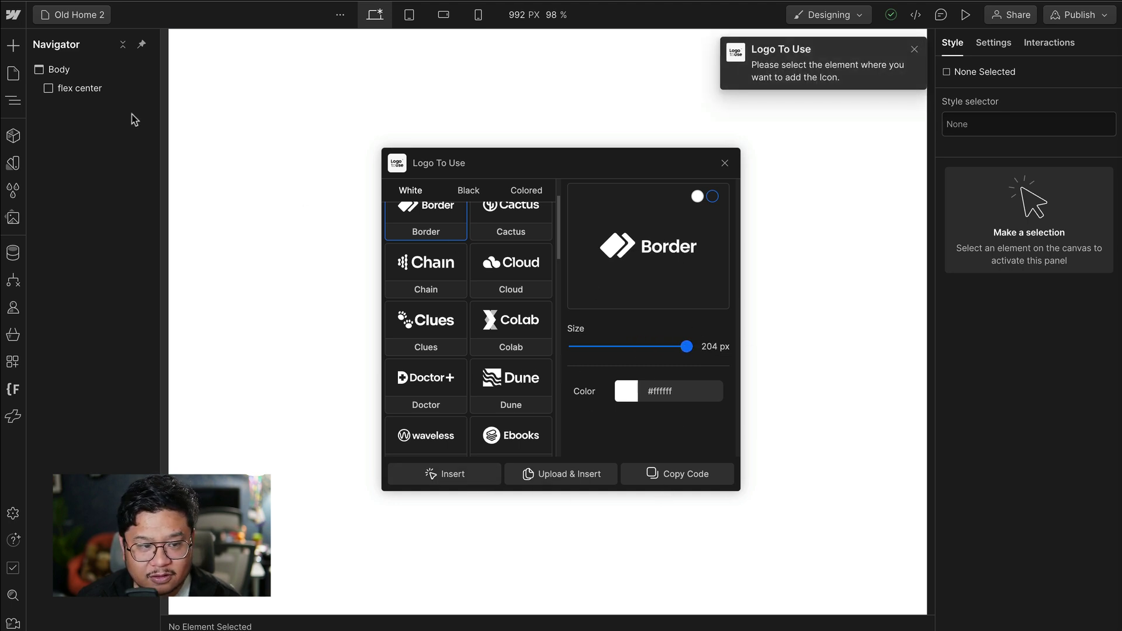
pyautogui.click(88, 88)
pyautogui.click(459, 475)
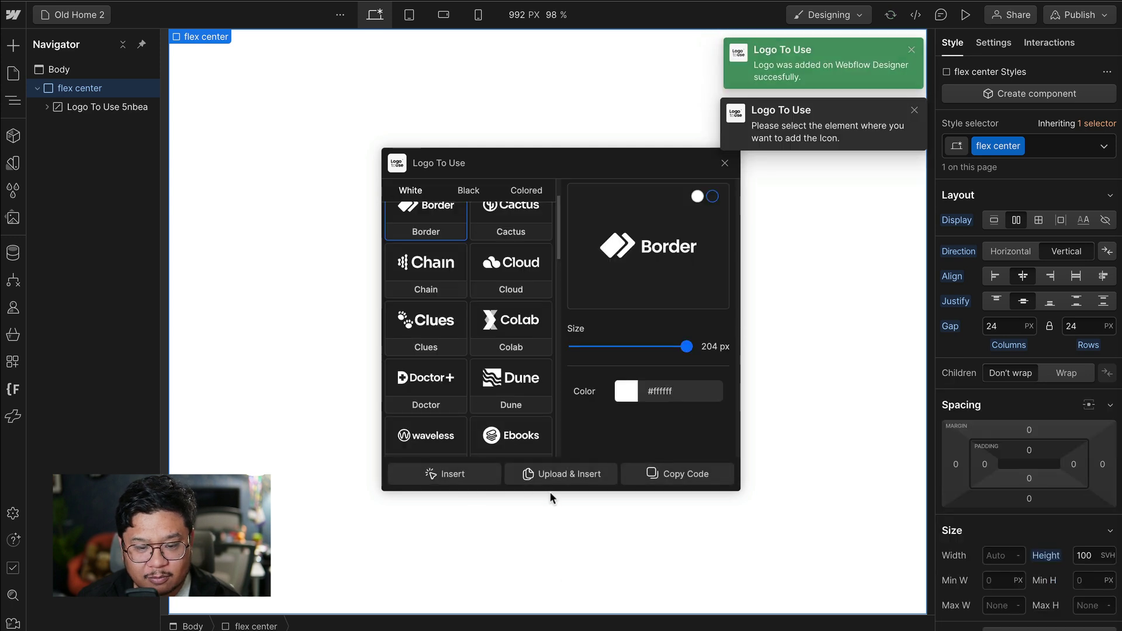
pyautogui.click(725, 163)
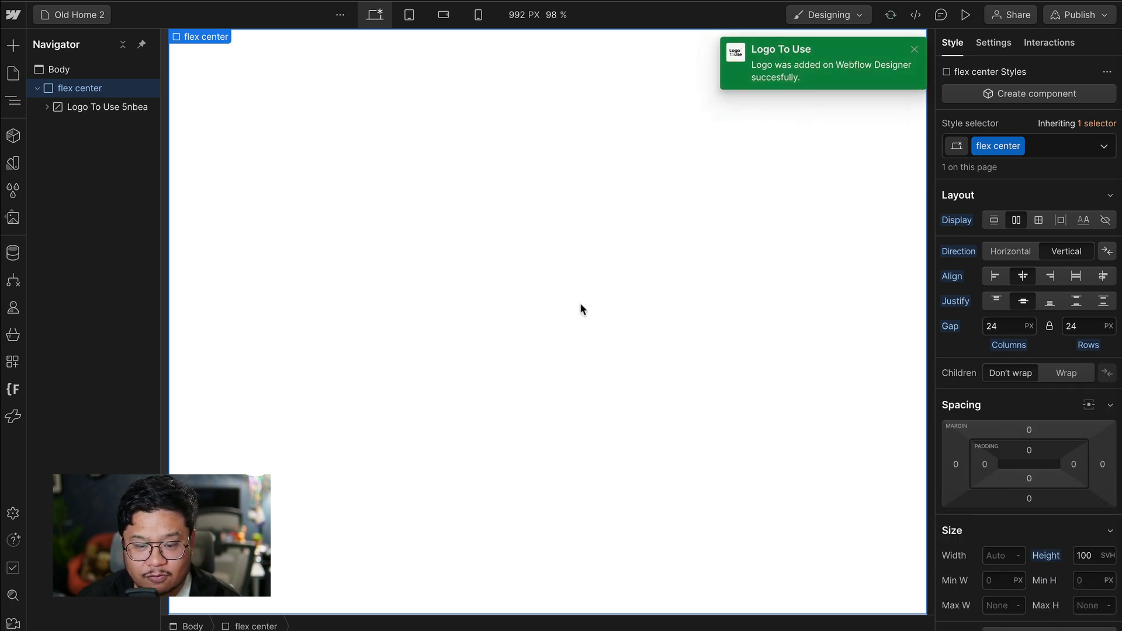
# - Select the inserted Border logo element and delete it
pyautogui.click(127, 108)
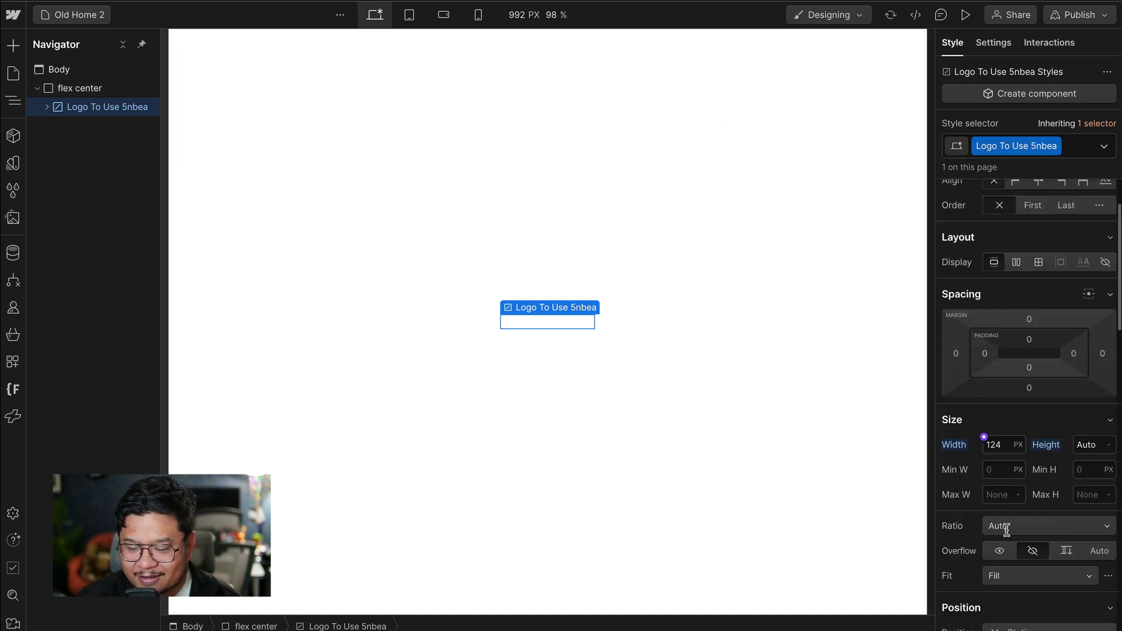
pyautogui.scroll(-3, 1006, 529)
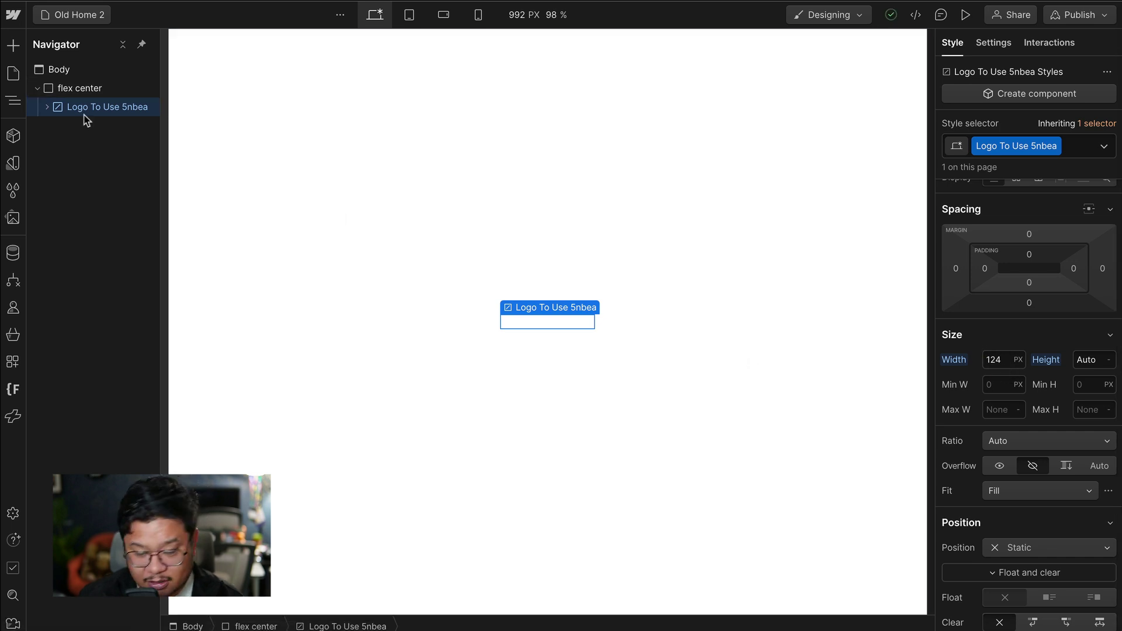
pyautogui.press('Delete')
# - Select flex center and relaunch the Logo To Use app
pyautogui.click(82, 88)
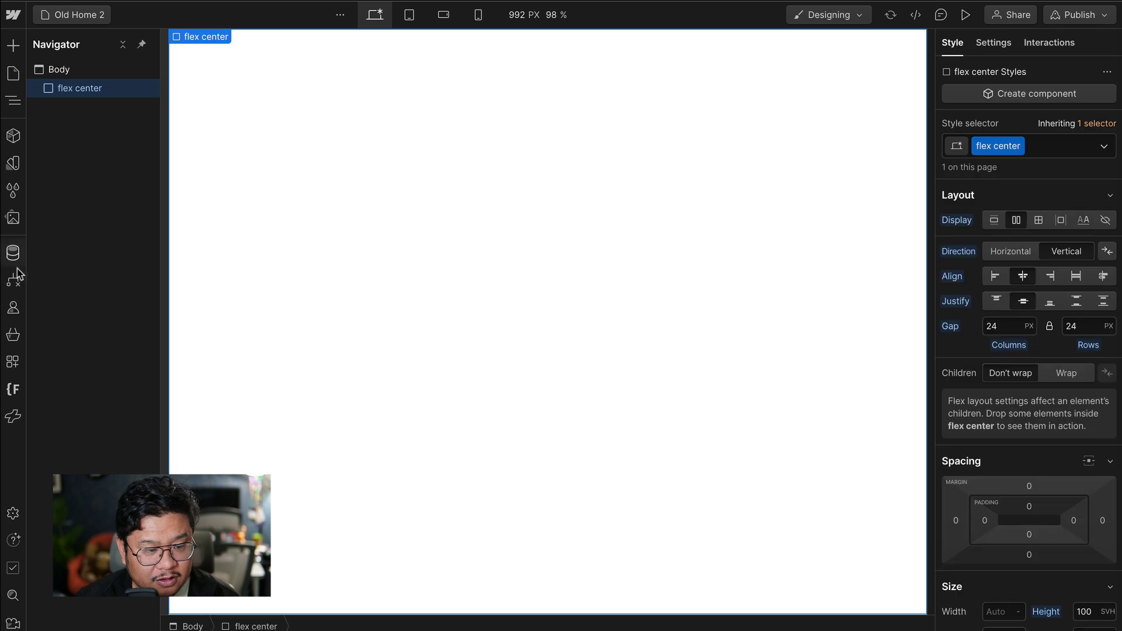
pyautogui.click(13, 362)
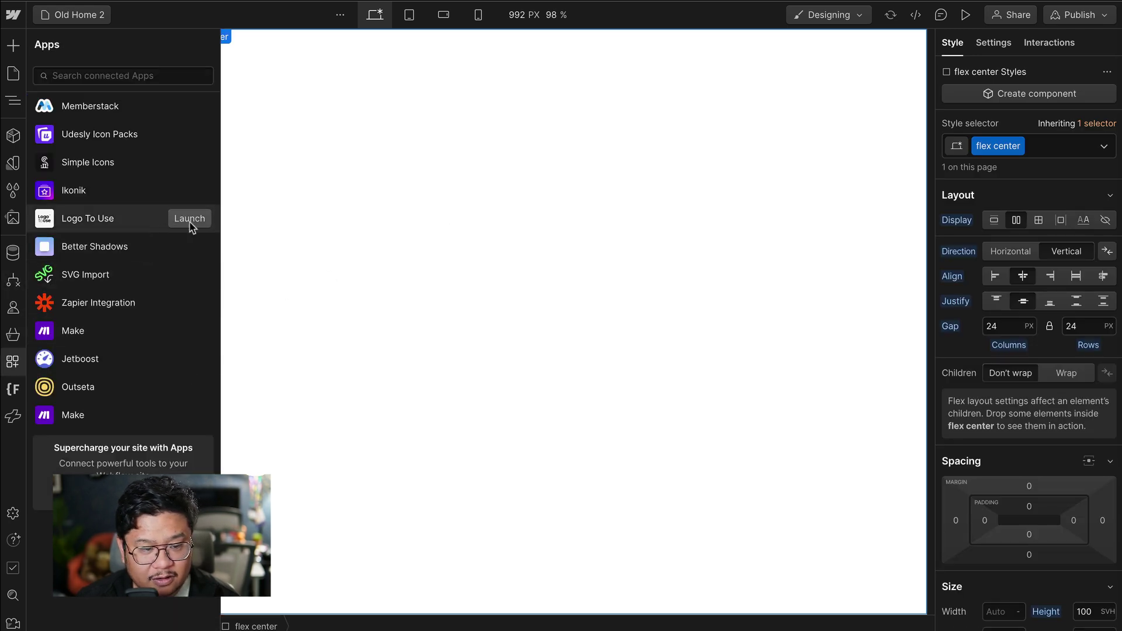
pyautogui.click(189, 218)
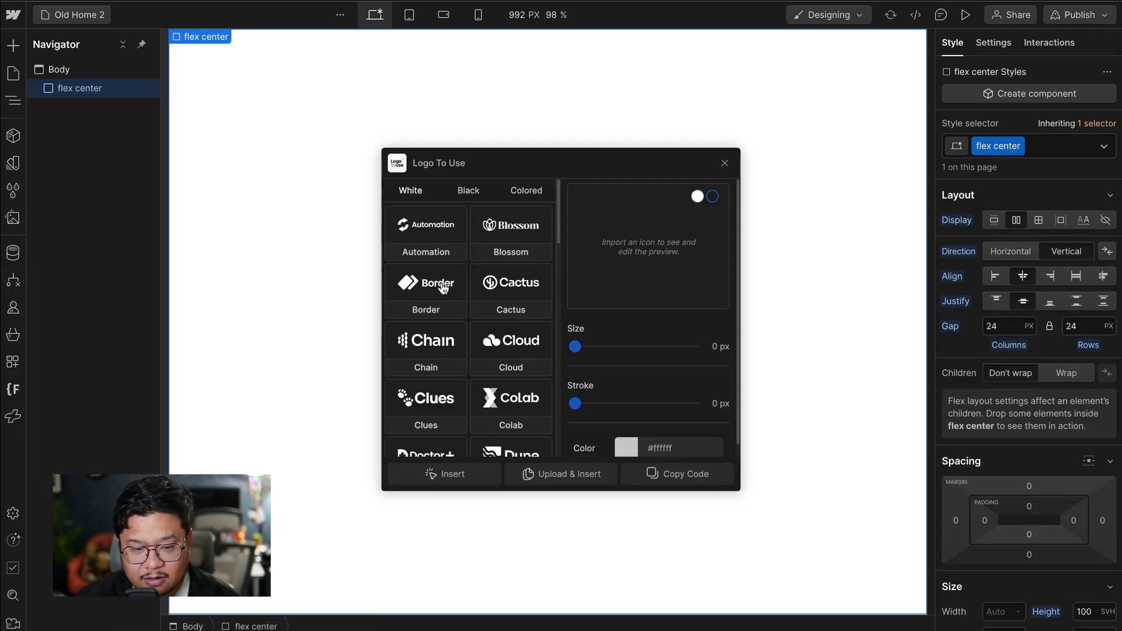
# - Preview the black Automation logo enlarged to 204 px
pyautogui.click(427, 231)
pyautogui.moveTo(604, 346); pyautogui.dragTo(810, 343)
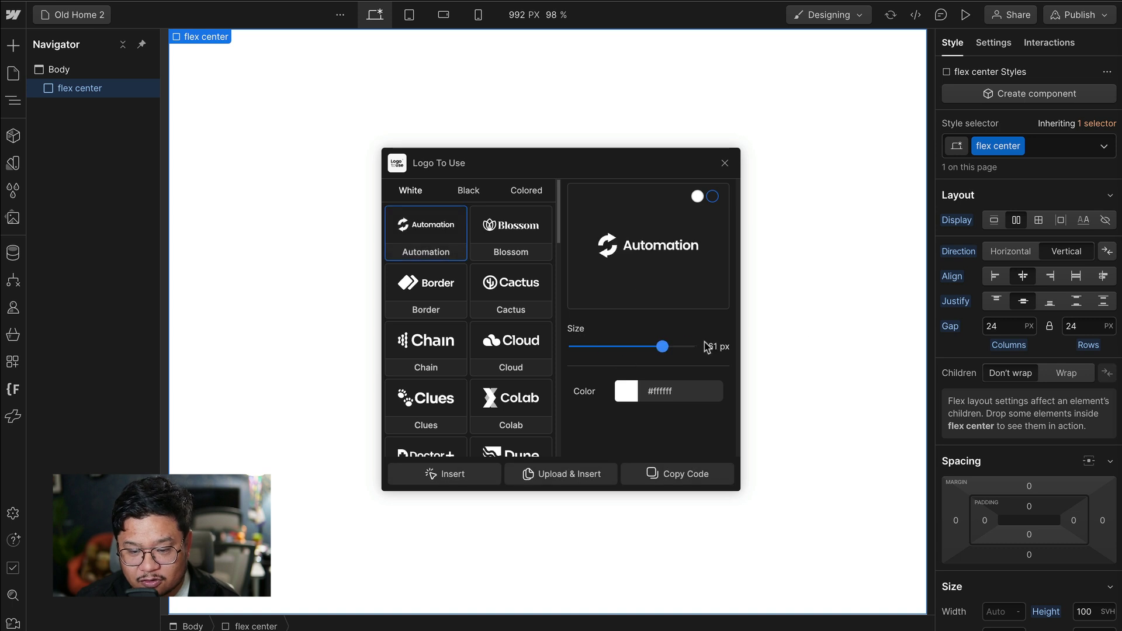
pyautogui.click(468, 198)
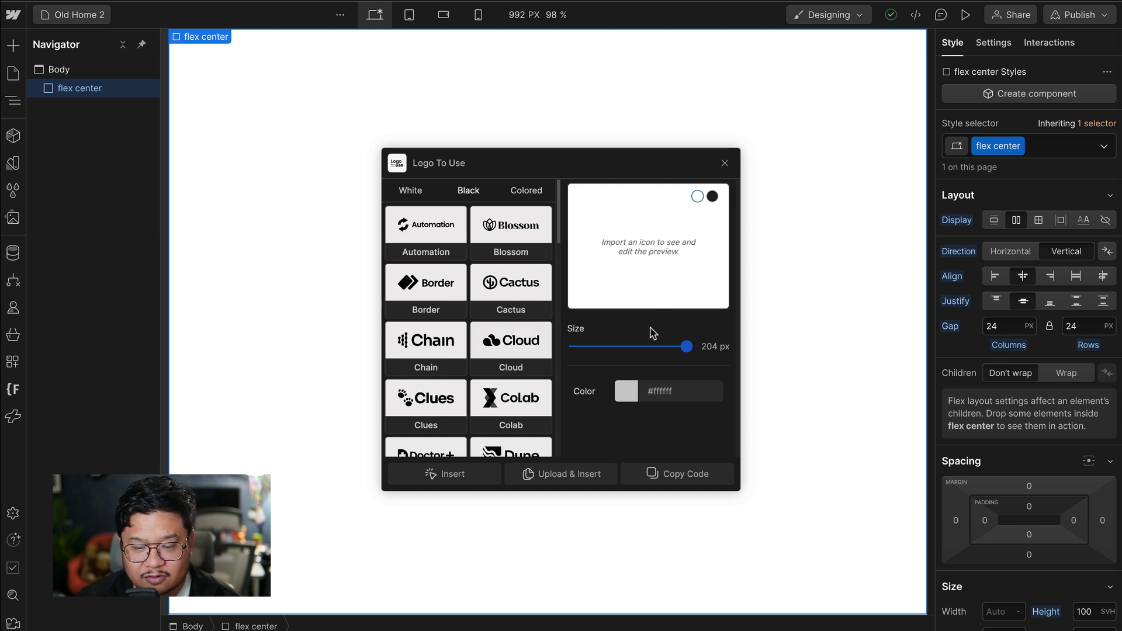
pyautogui.click(442, 239)
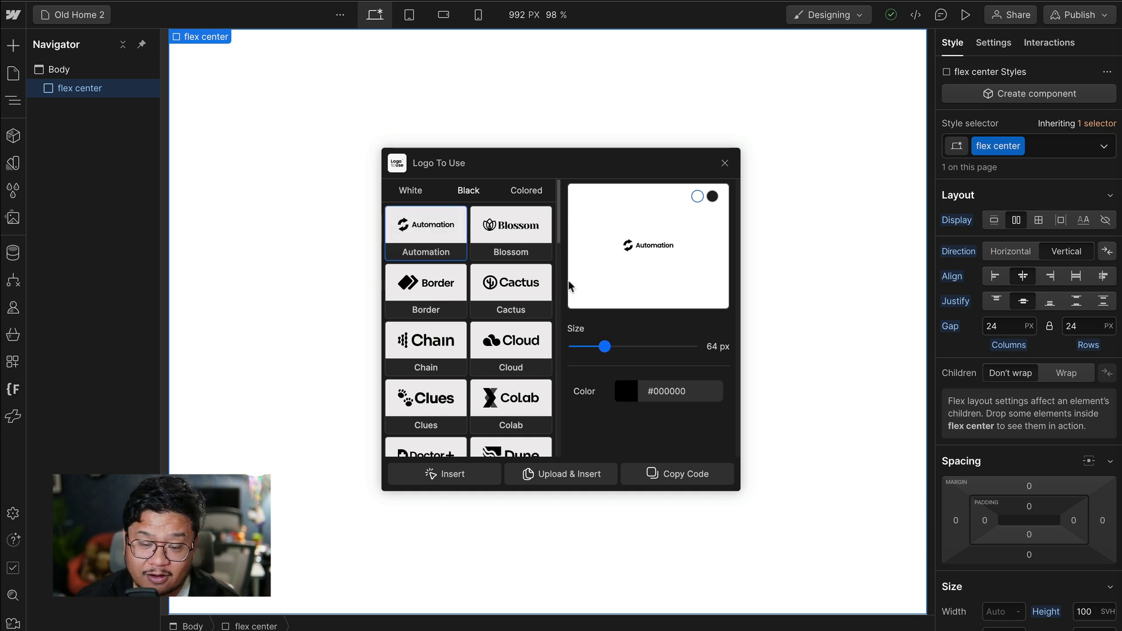
pyautogui.moveTo(605, 347); pyautogui.dragTo(687, 348)
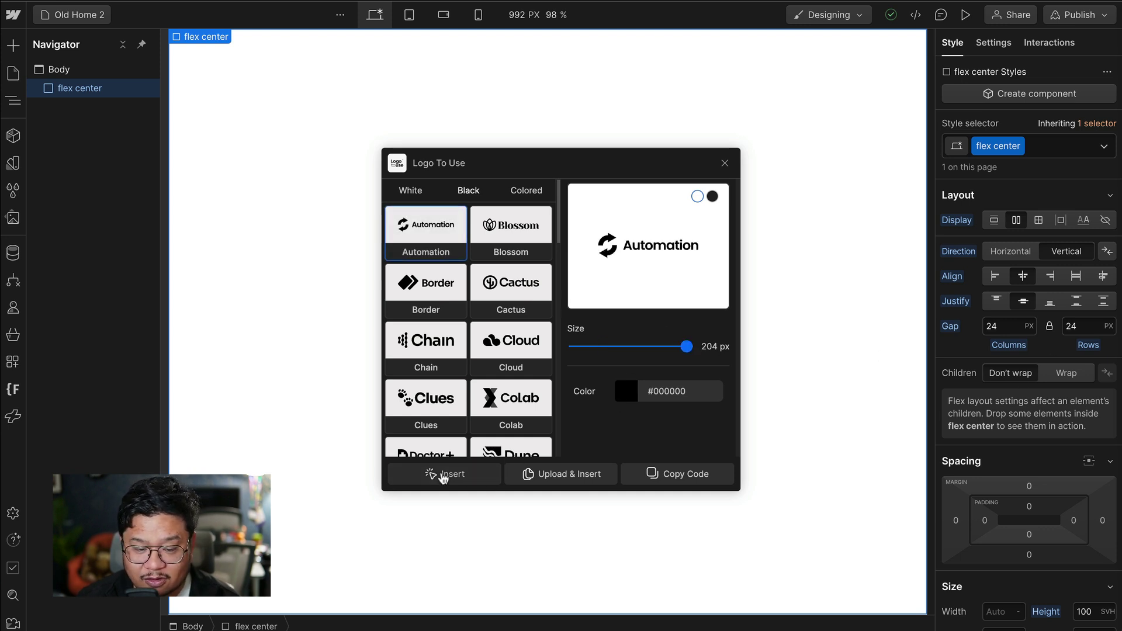
# - Insert the black Automation logo into flex center, close the app, and select the new logo
pyautogui.click(441, 475)
pyautogui.click(725, 163)
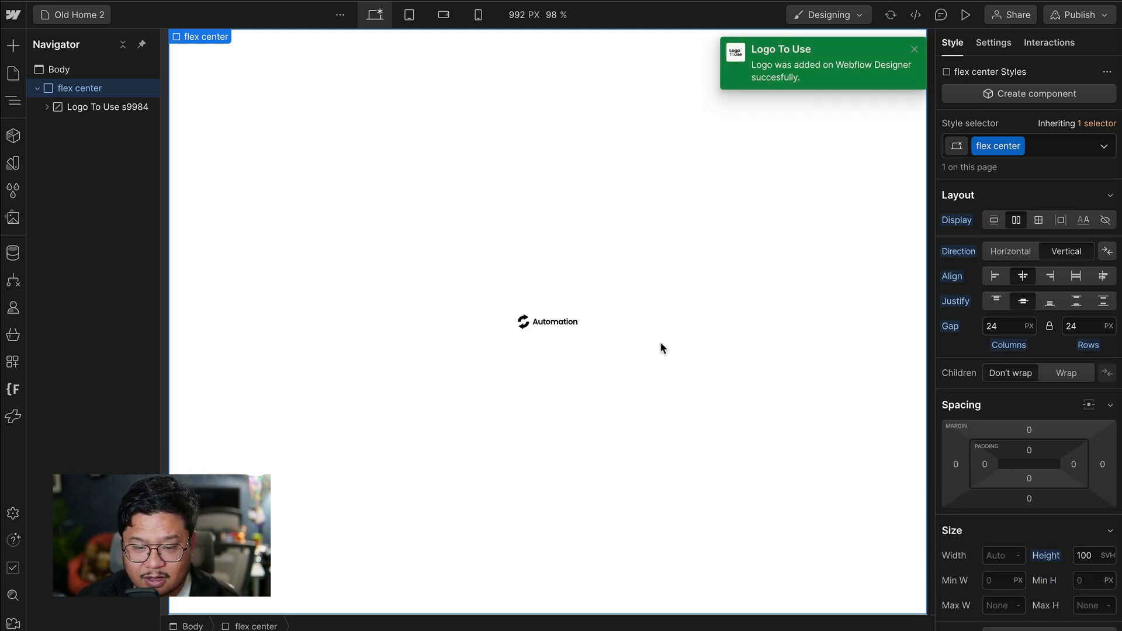
pyautogui.click(566, 321)
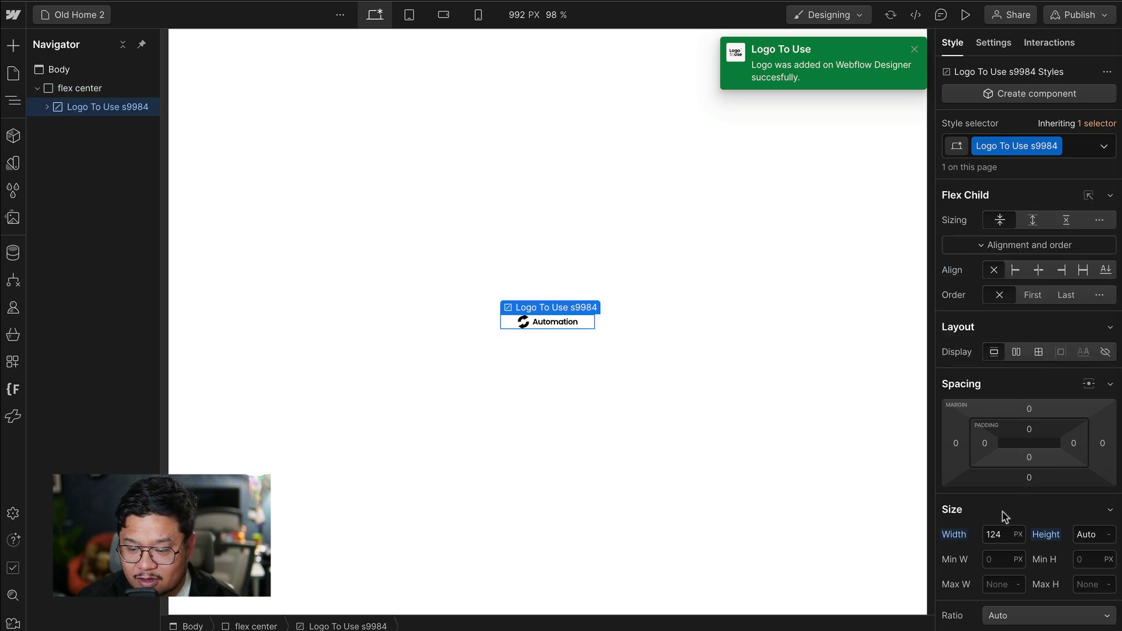